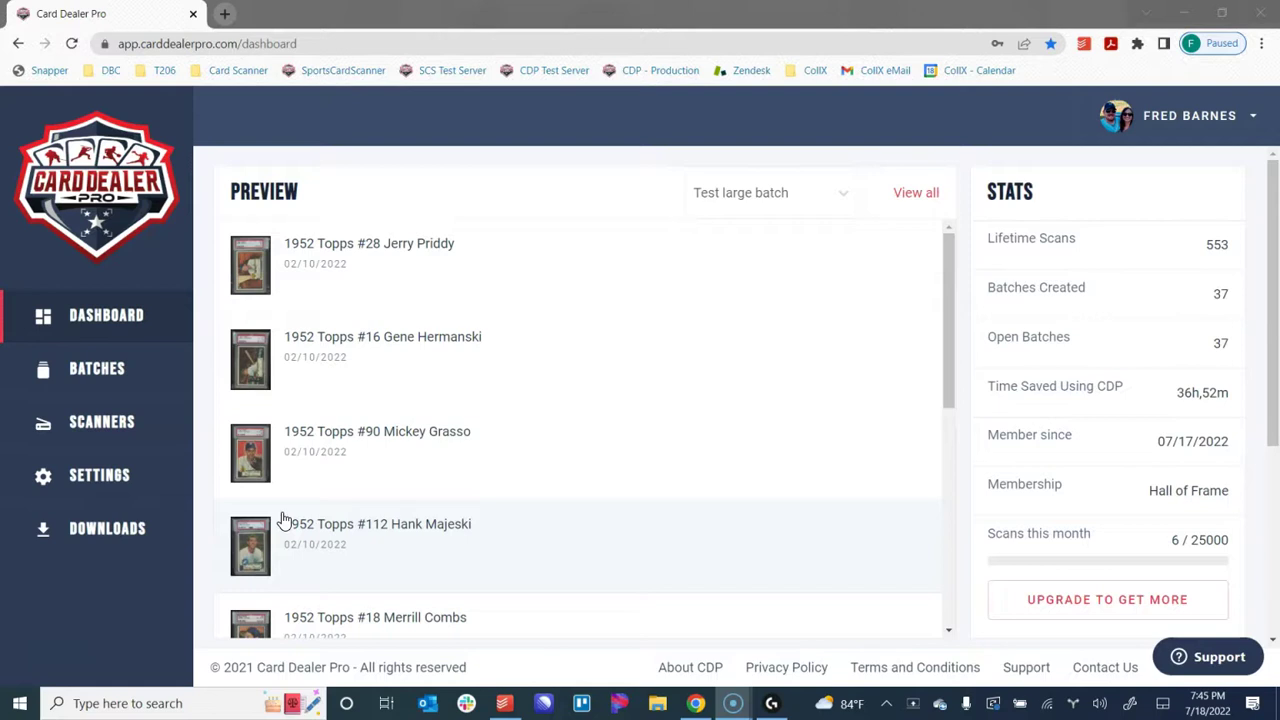
# Open the Spreadsheet View batch from Batches, view its first card, then return to the six-card gallery
pyautogui.click(90, 376)
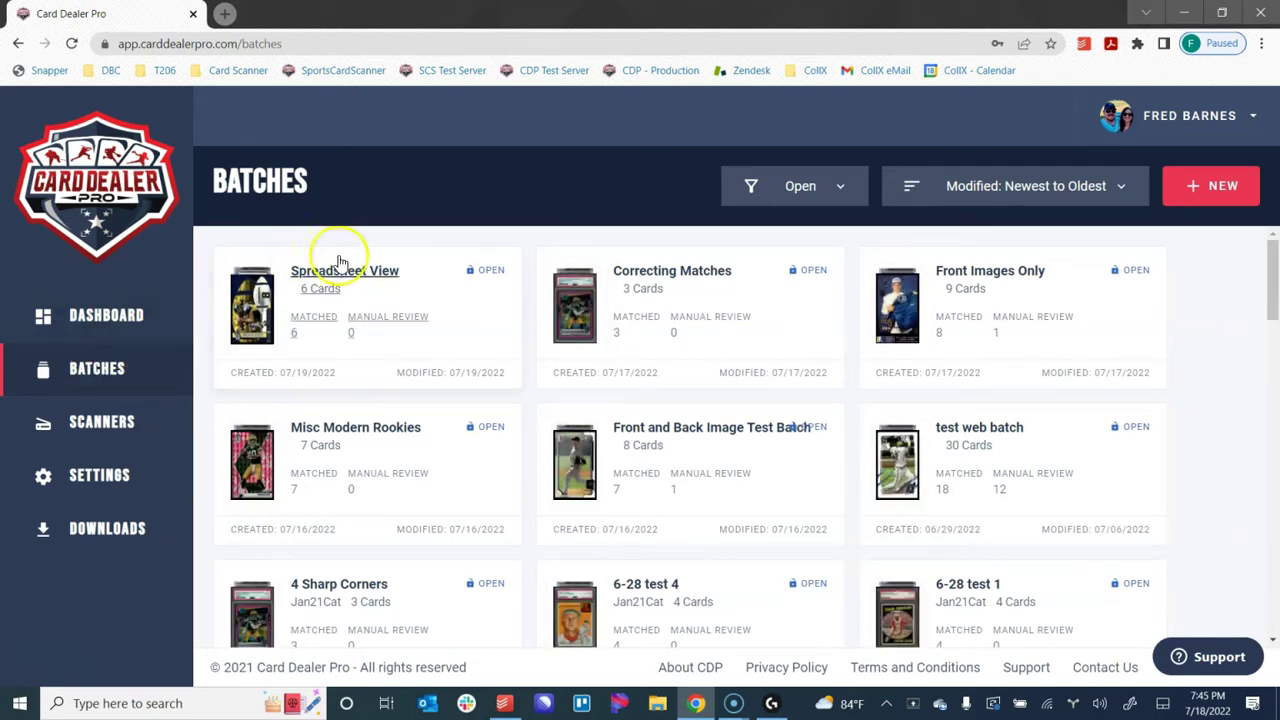
pyautogui.click(360, 284)
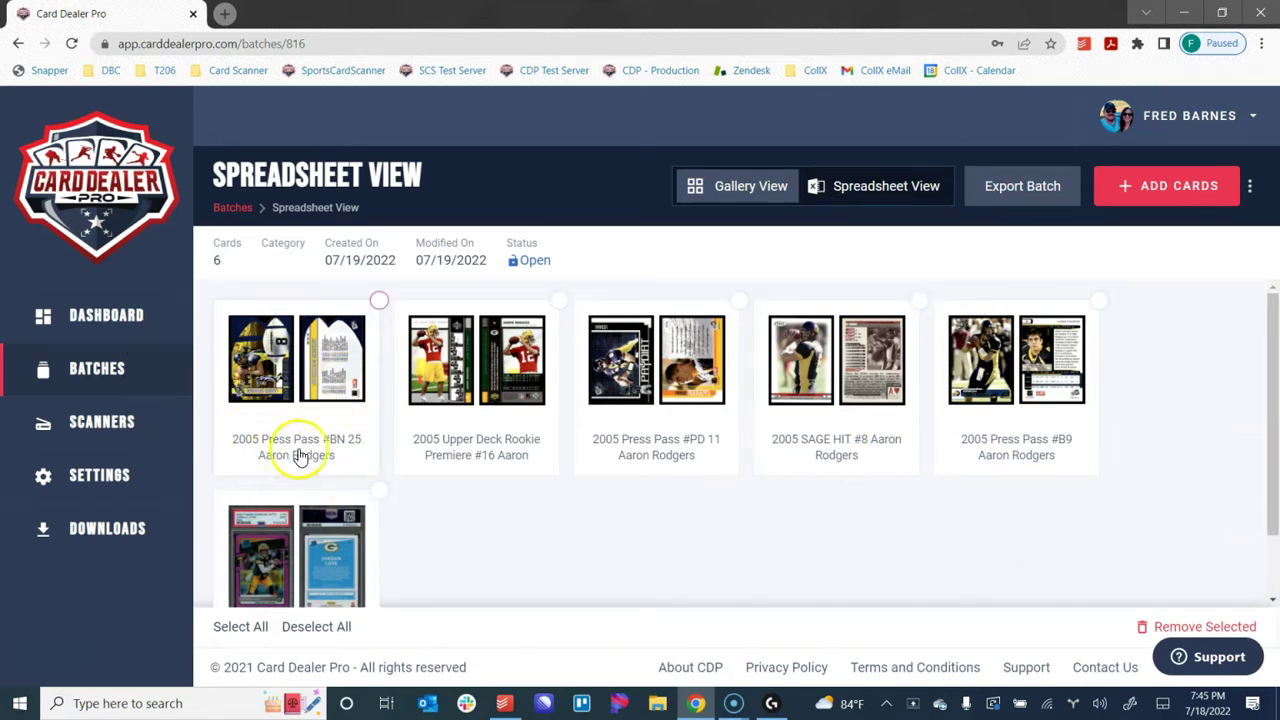
pyautogui.click(280, 360)
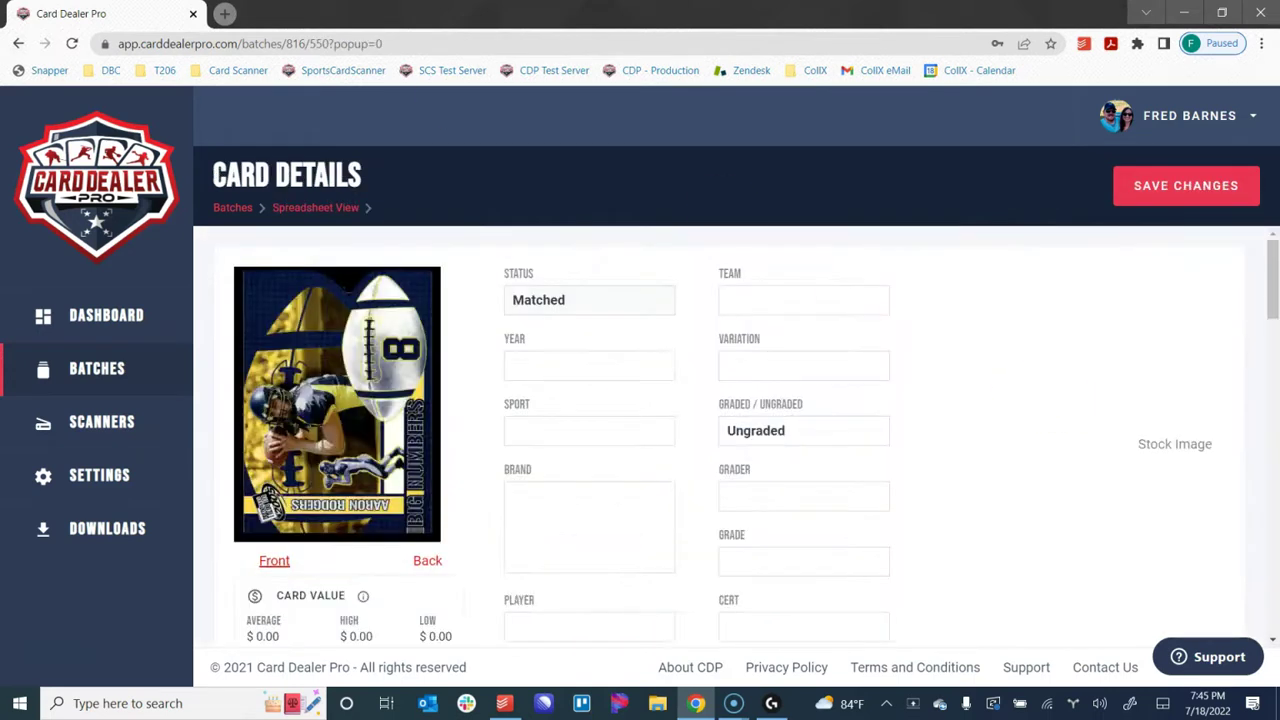
pyautogui.click(296, 208)
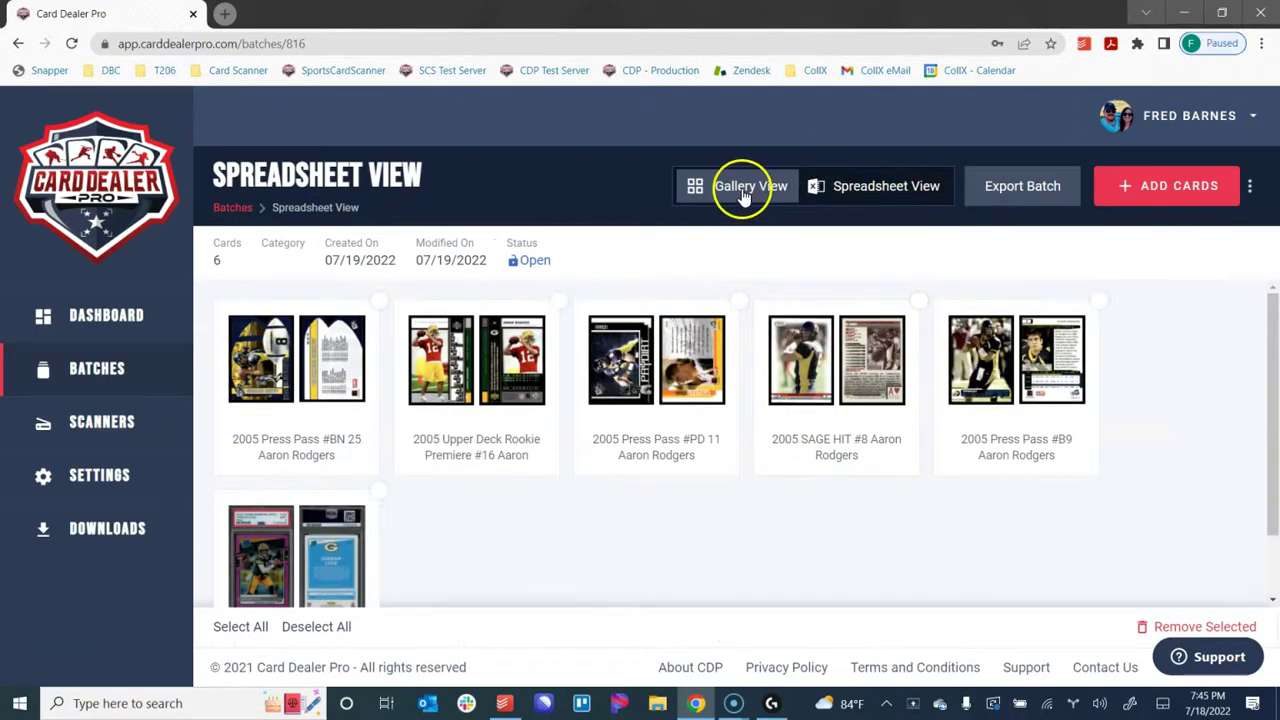
# Switch the batch to the spreadsheet layout and select the 2005 Press Pass #BN 25 row
pyautogui.click(886, 192)
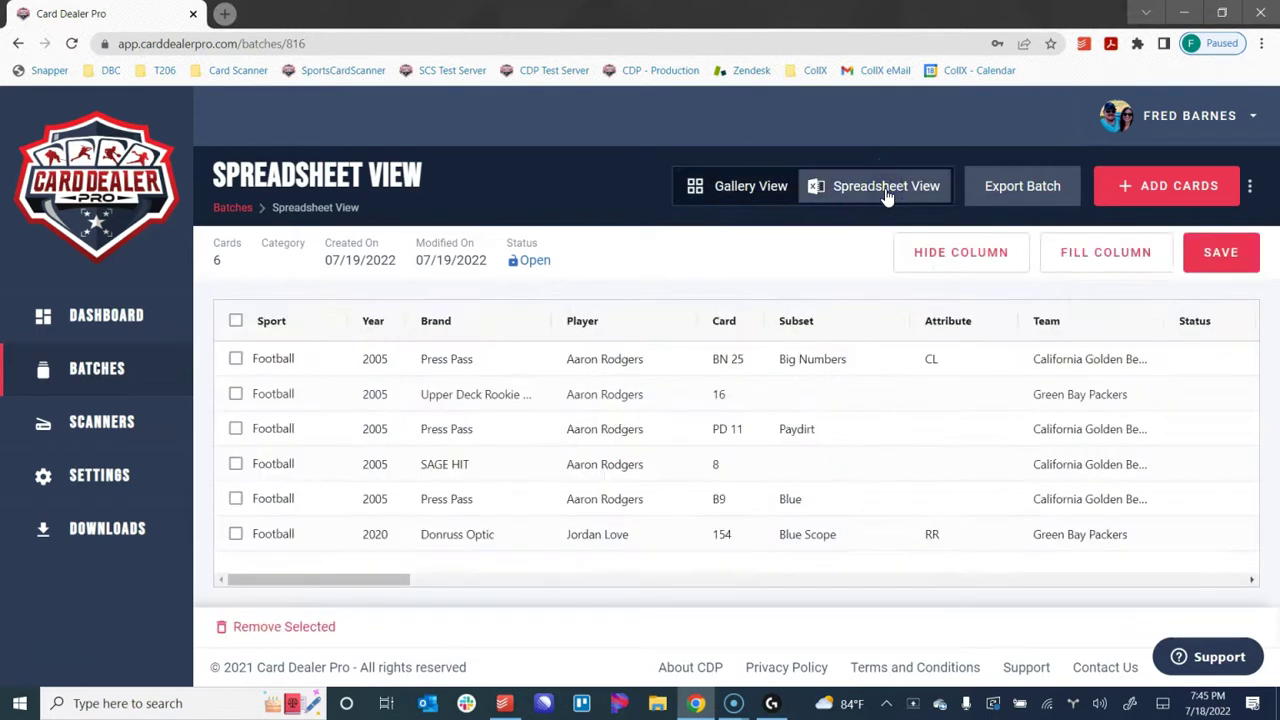
pyautogui.click(528, 400)
pyautogui.click(605, 366)
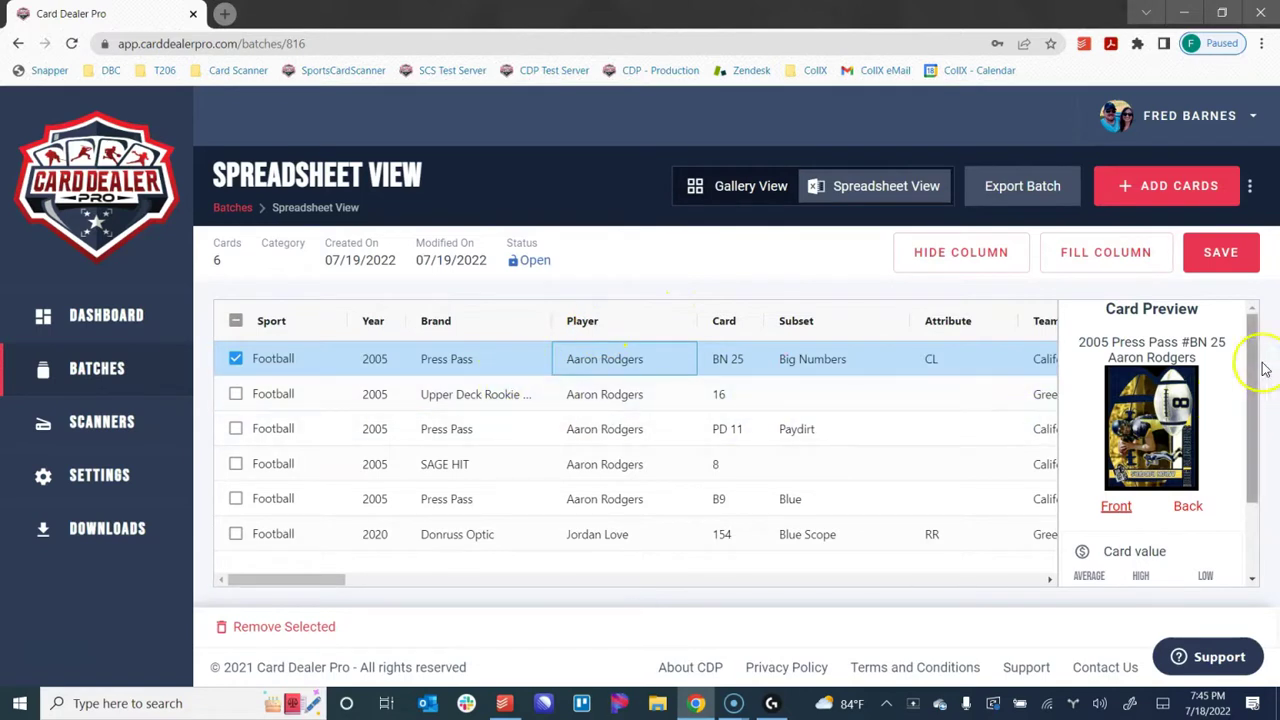
pyautogui.moveTo(1254, 340); pyautogui.dragTo(1250, 420)
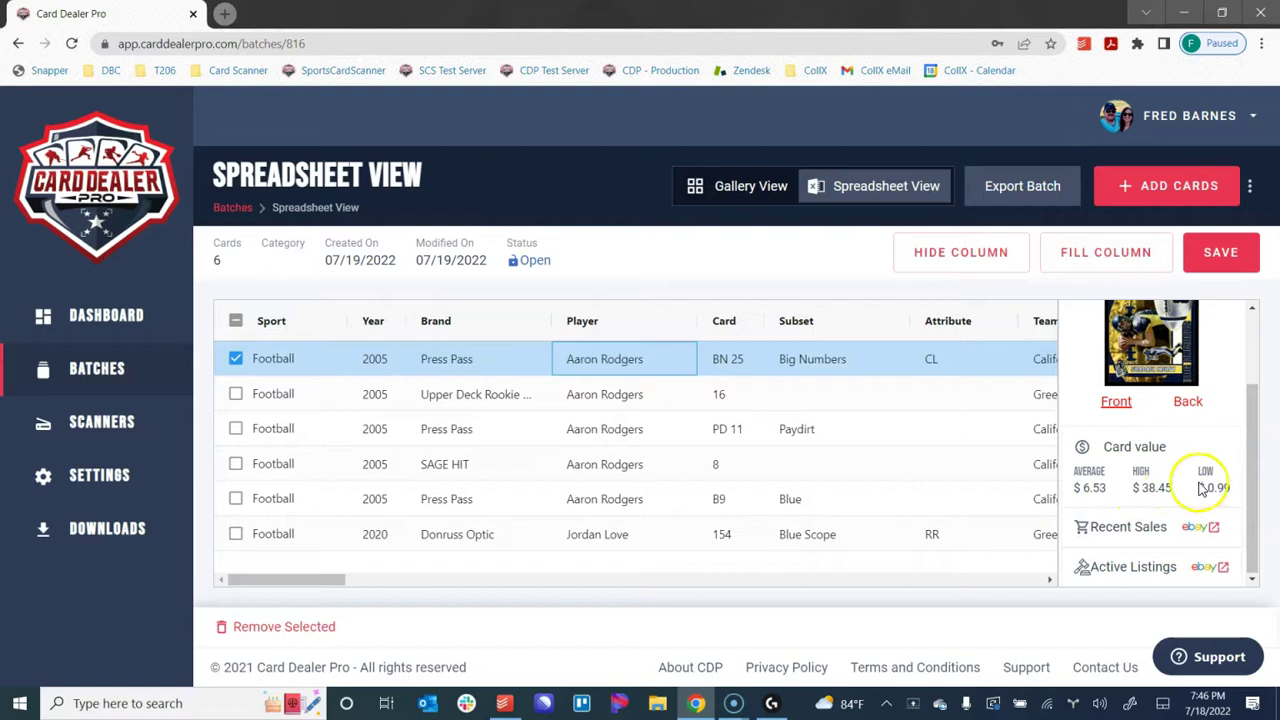
pyautogui.moveTo(1247, 483); pyautogui.dragTo(1257, 373)
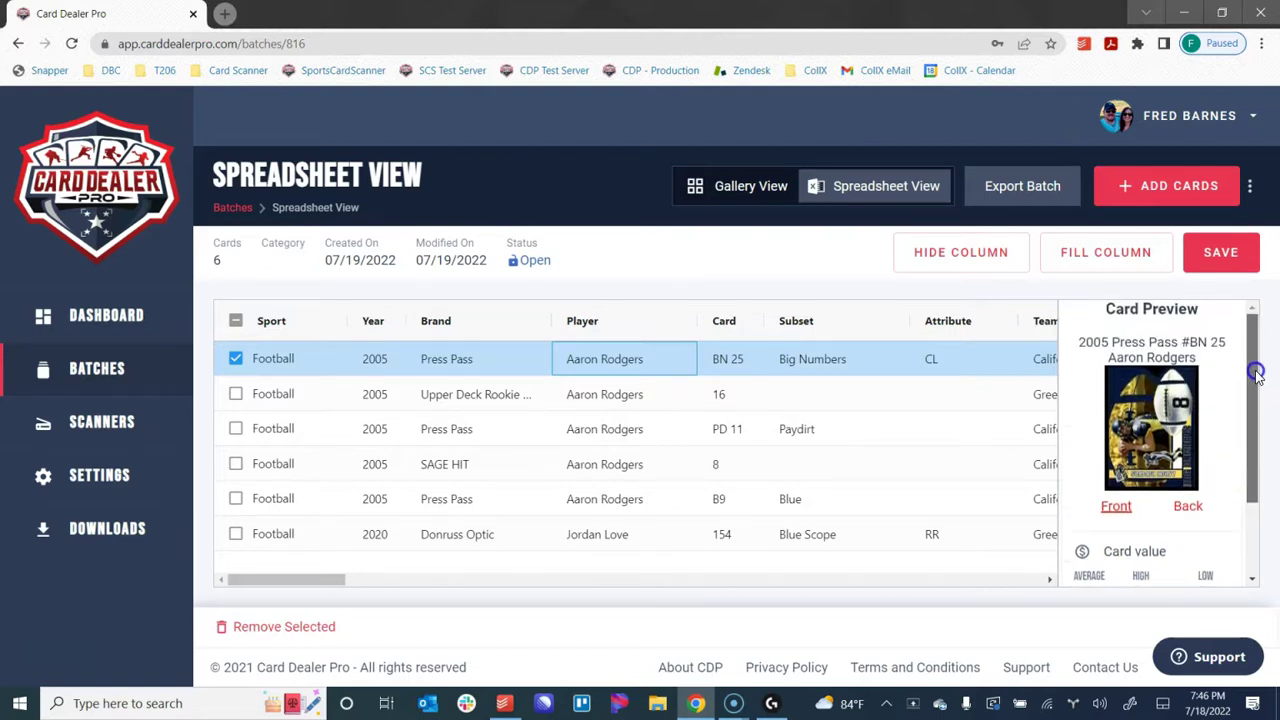
pyautogui.scroll(-1, 1261, 396)
pyautogui.scroll(1, 1220, 466)
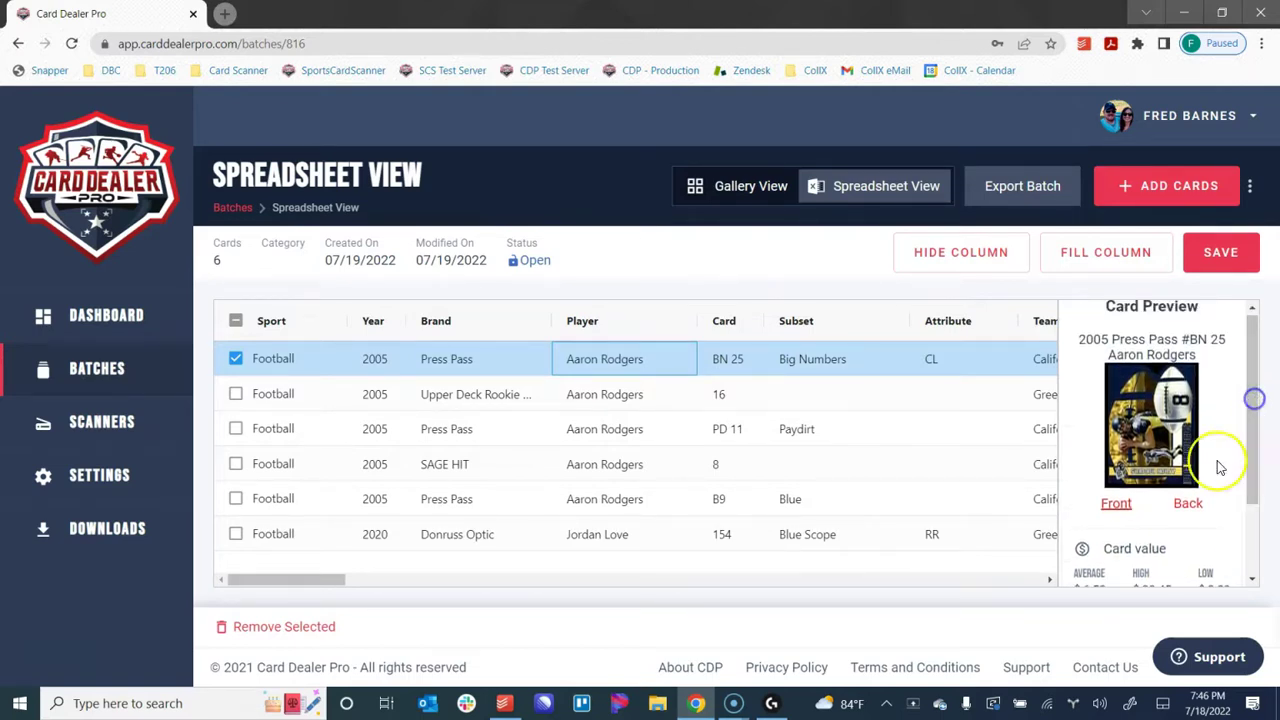
# View the card's back and front, enlarge the front, then scroll the preview to its card values
pyautogui.click(1140, 470)
pyautogui.click(1187, 504)
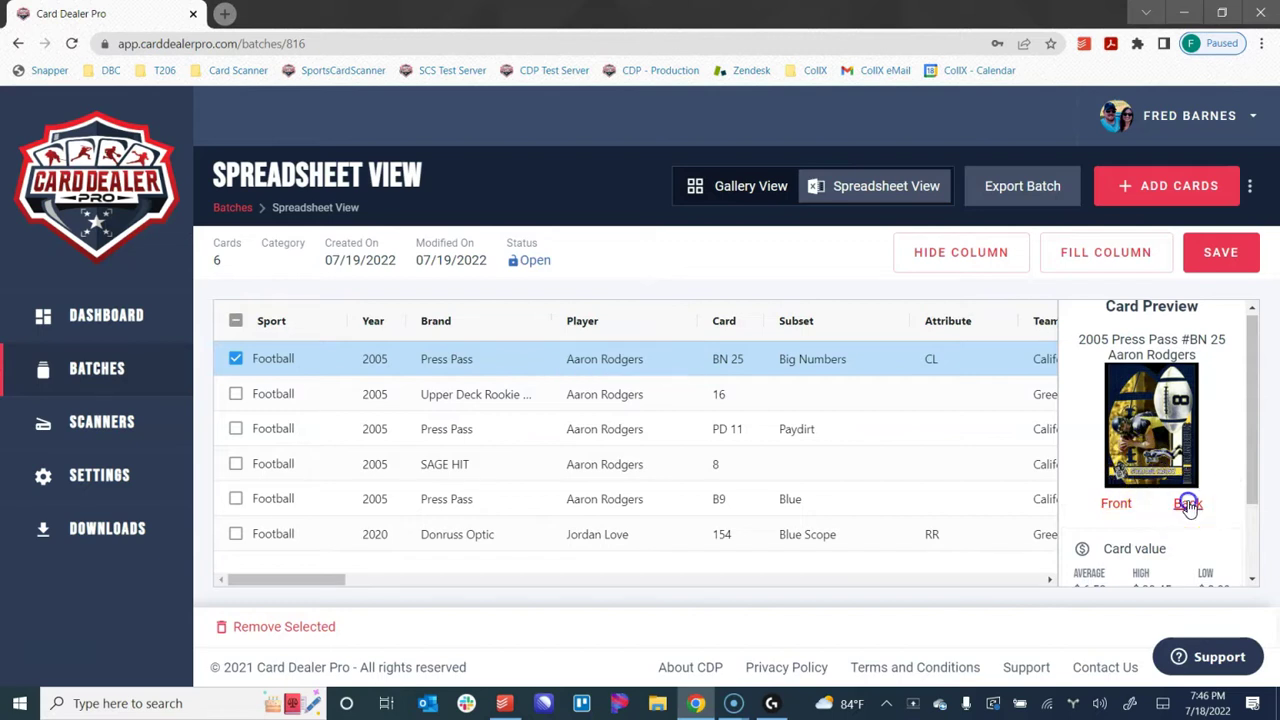
pyautogui.click(1116, 503)
pyautogui.click(1147, 437)
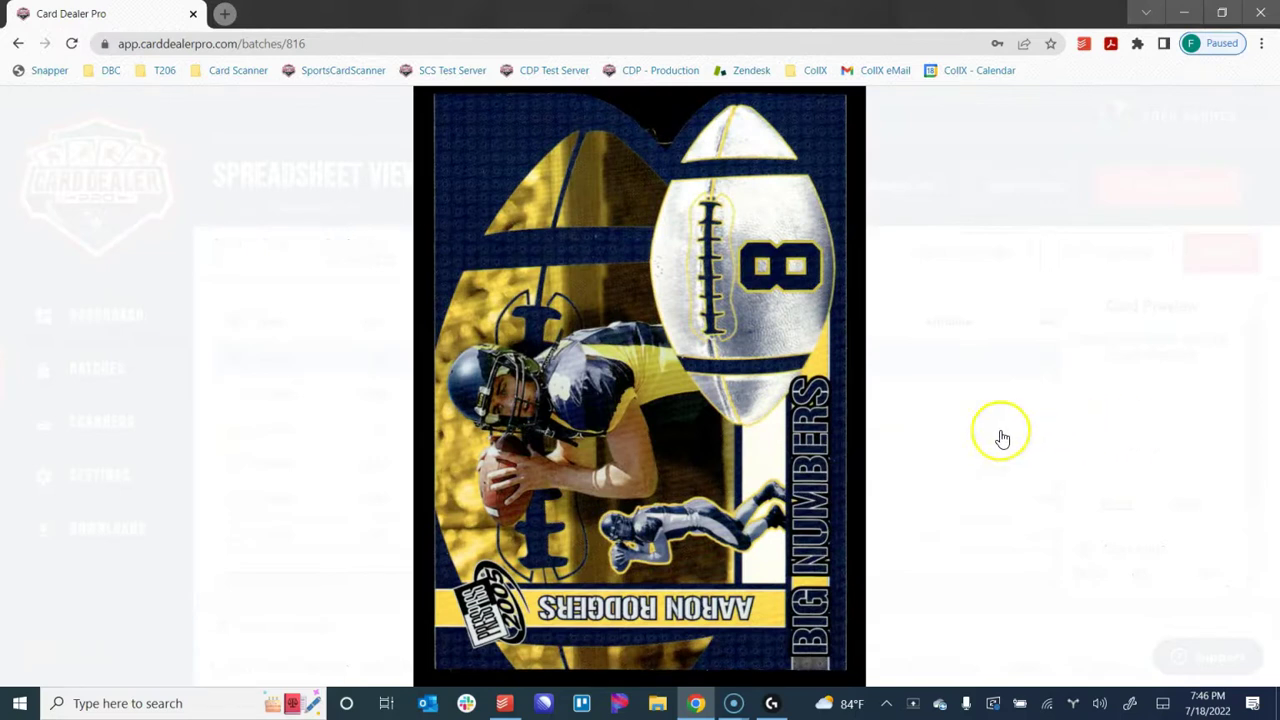
pyautogui.click(735, 430)
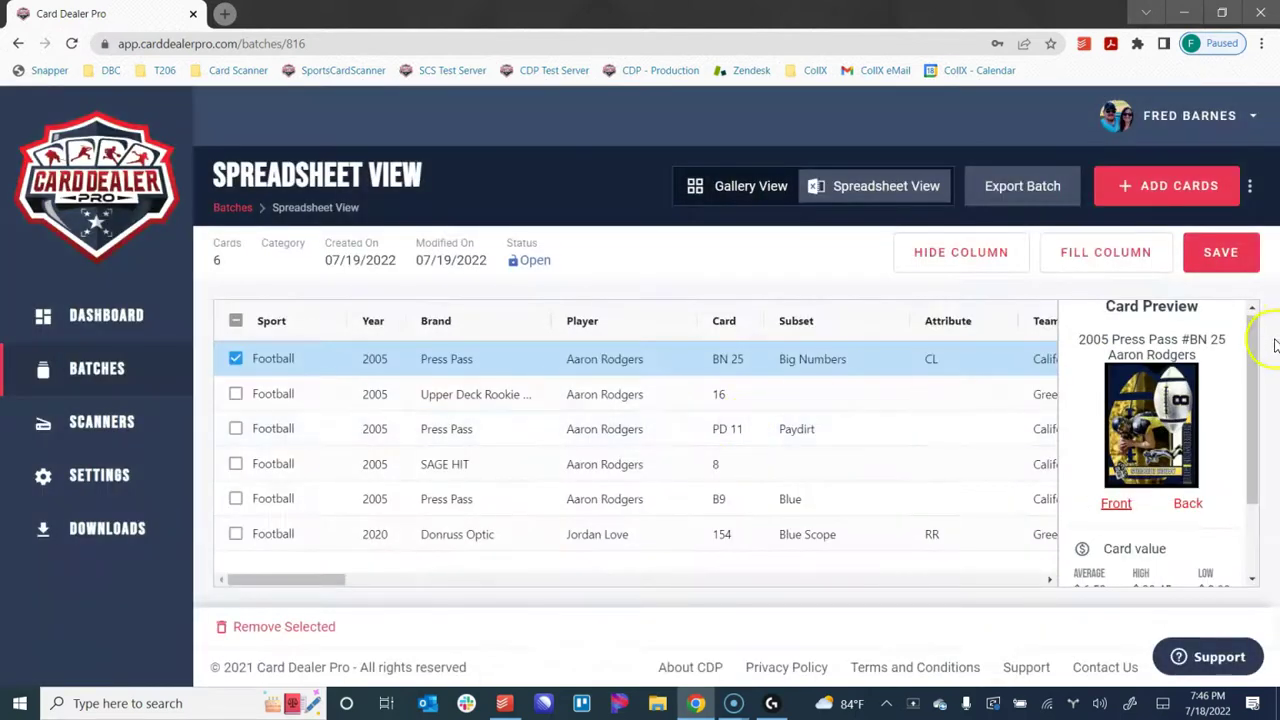
pyautogui.moveTo(1252, 336); pyautogui.dragTo(1248, 422)
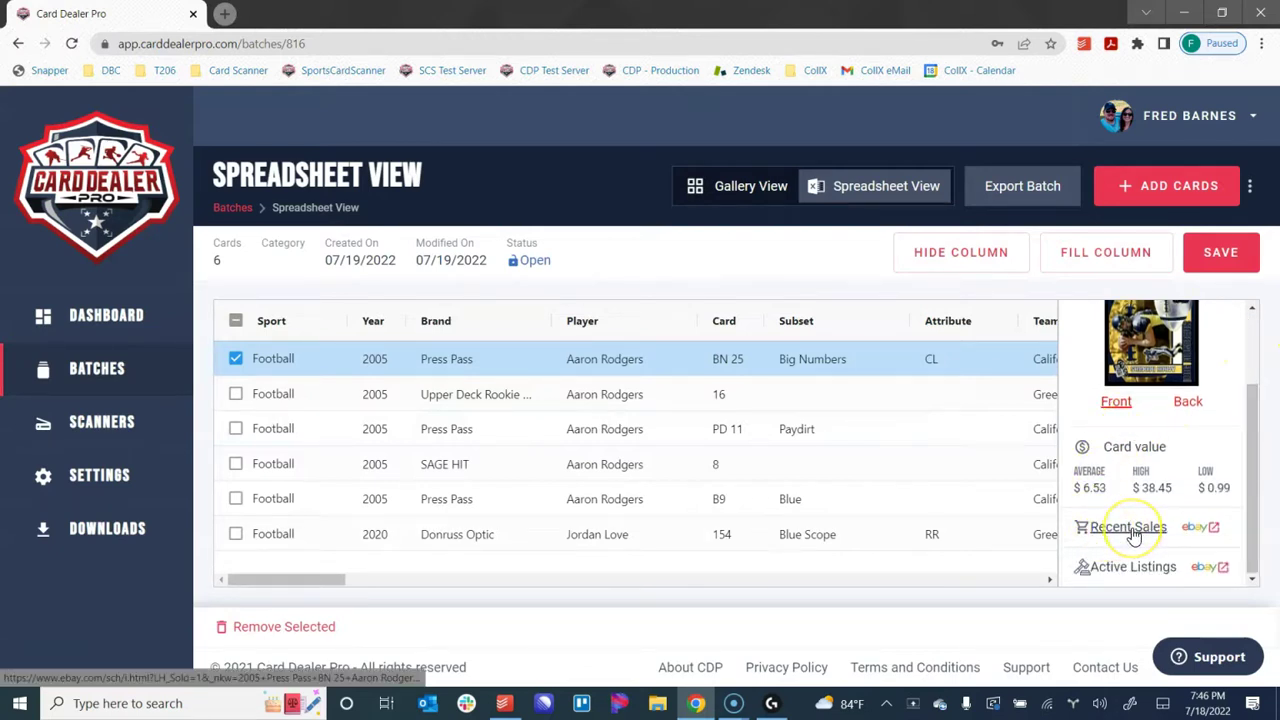
pyautogui.click(1107, 577)
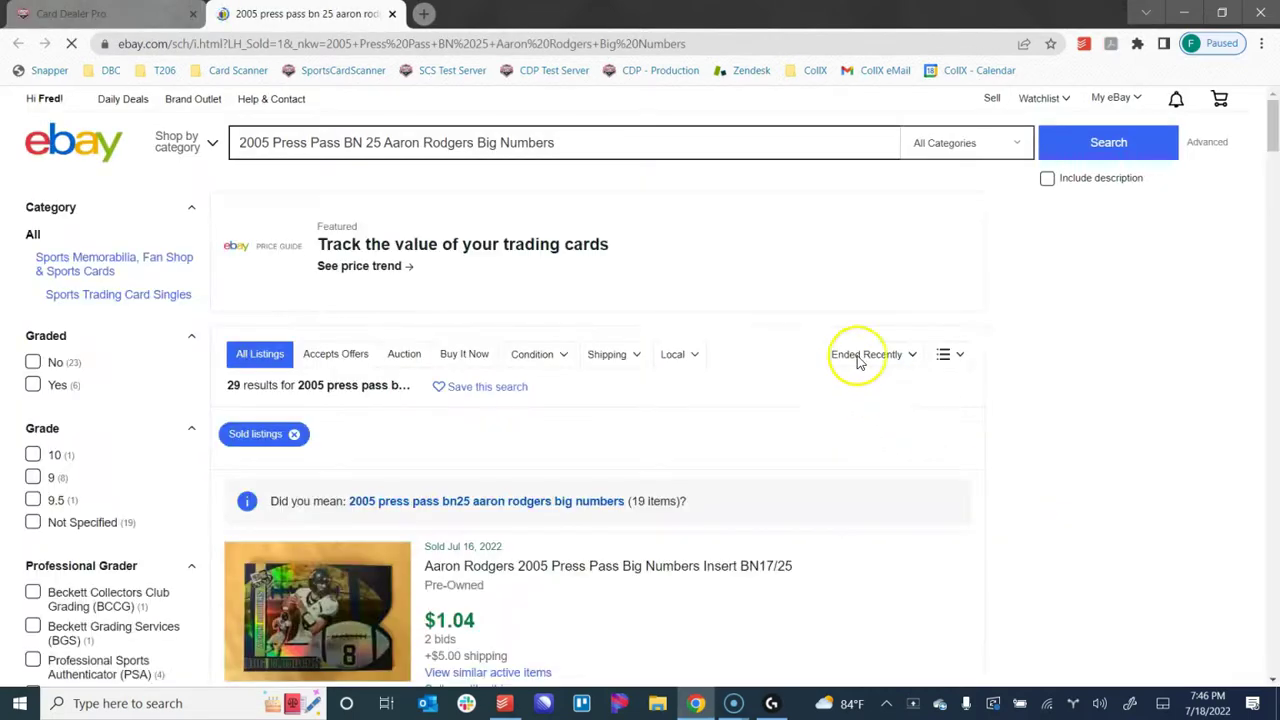
pyautogui.scroll(-1, 543, 323)
pyautogui.scroll(-5, 545, 329)
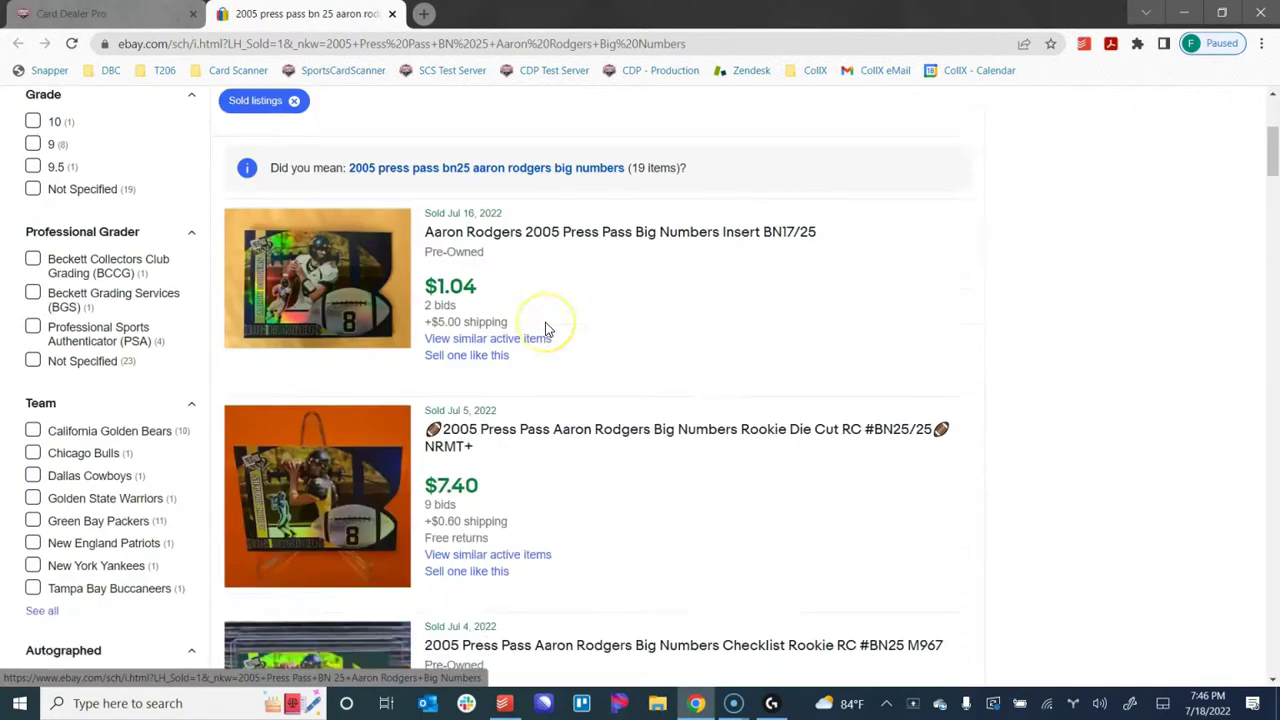
pyautogui.scroll(-5, 545, 331)
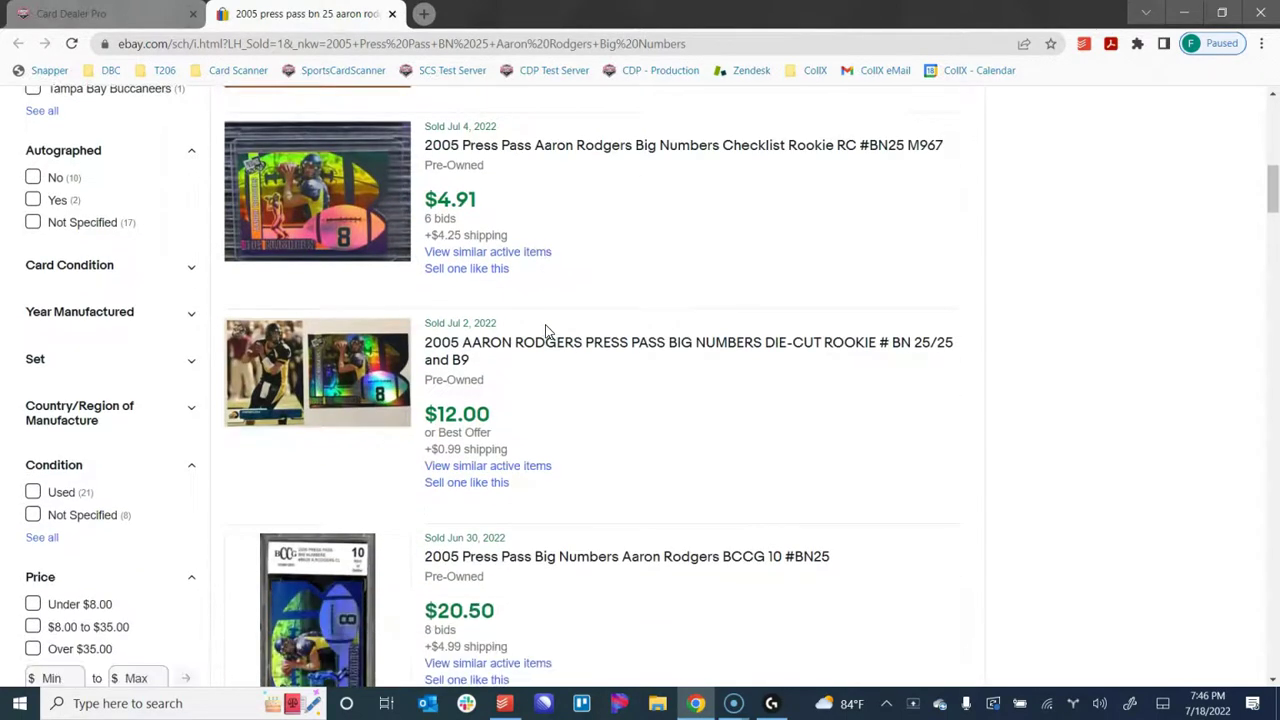
pyautogui.scroll(-6, 547, 331)
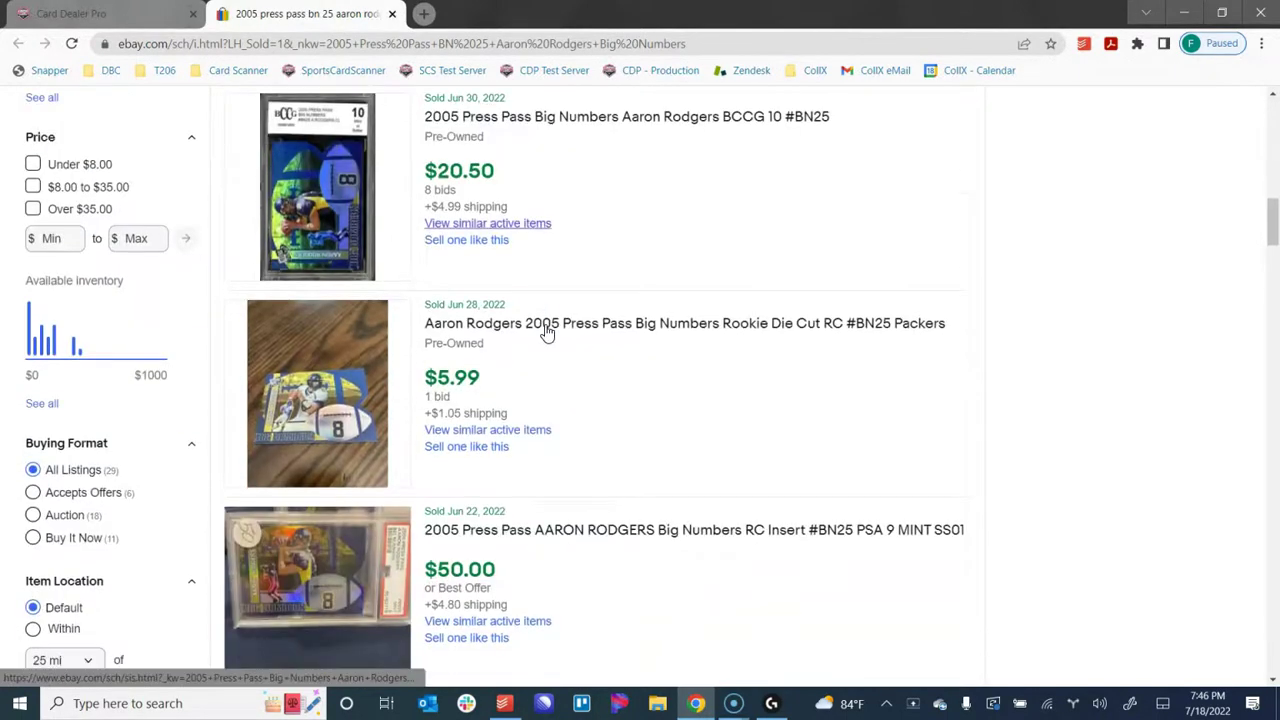
pyautogui.scroll(-1, 547, 331)
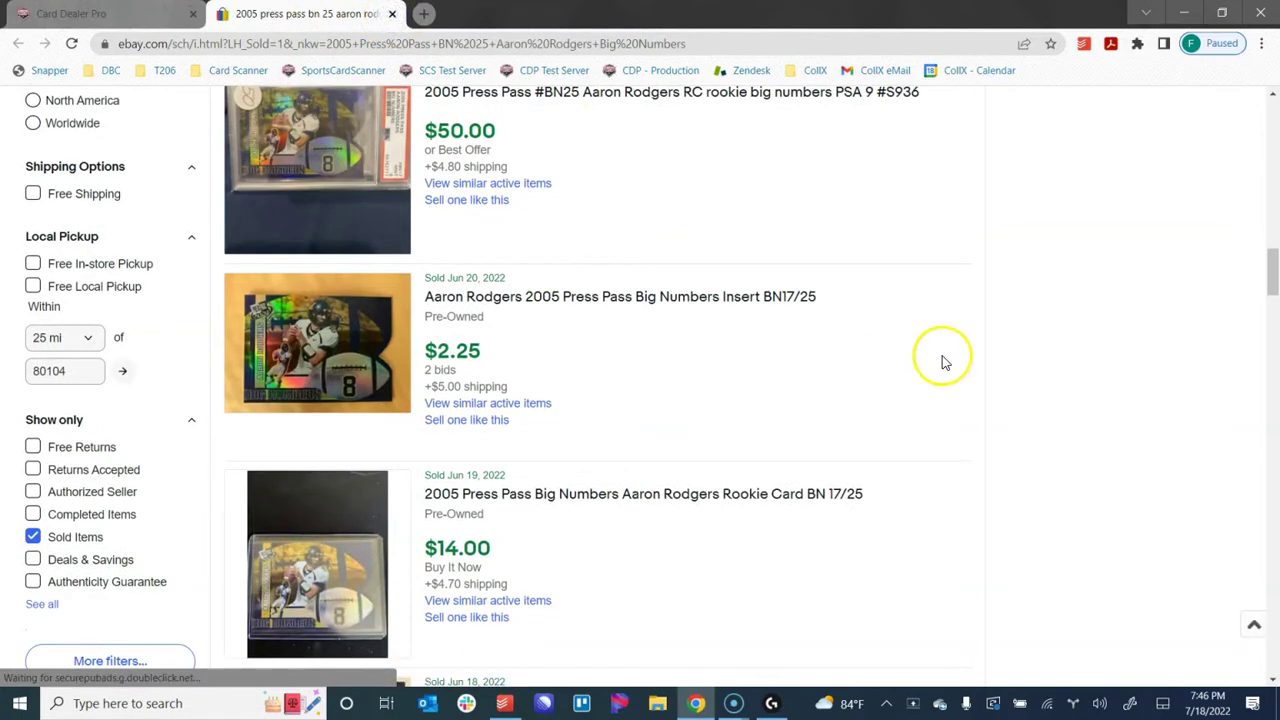
pyautogui.hotkey('ctrl', 'w')
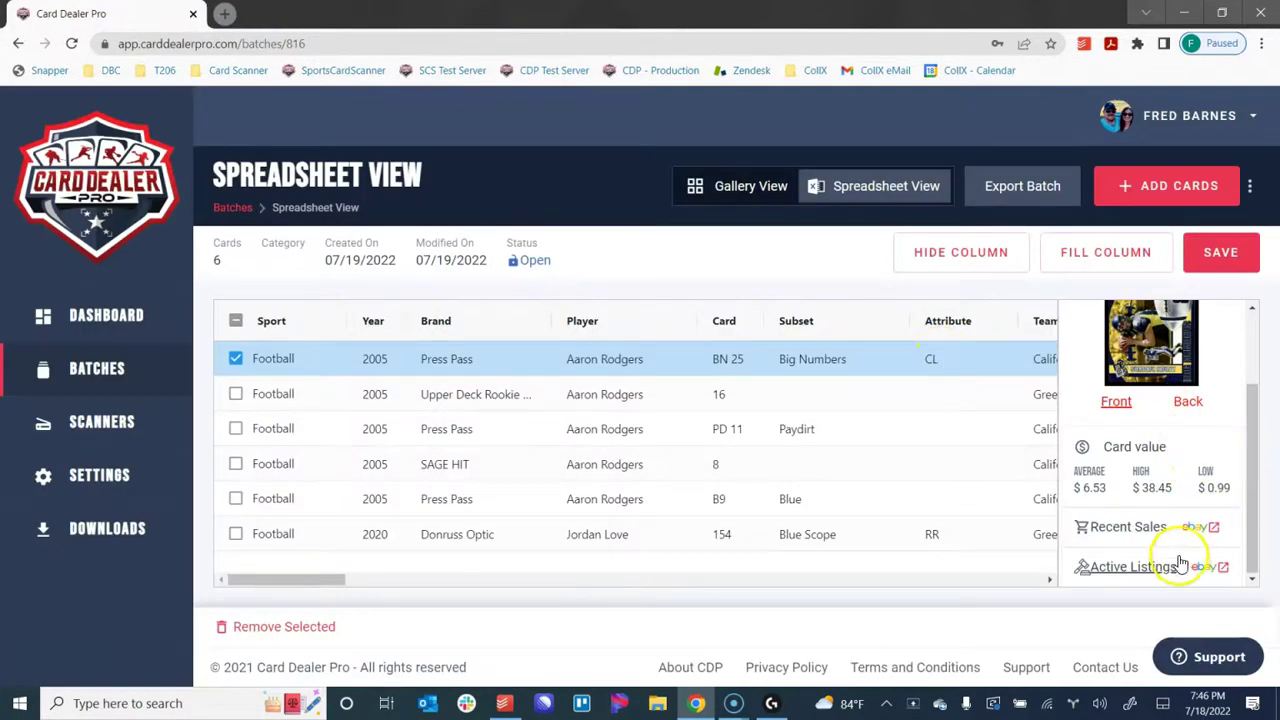
pyautogui.click(1133, 568)
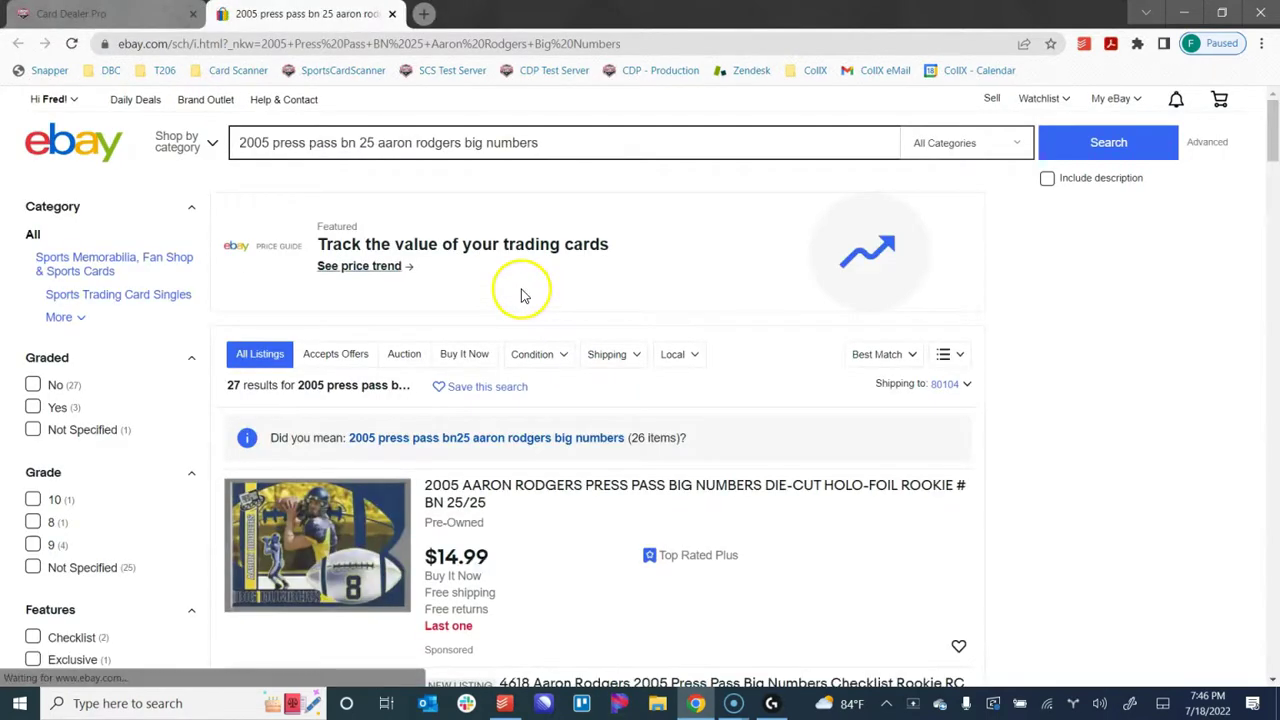
pyautogui.scroll(-1, 527, 293)
pyautogui.scroll(-6, 527, 293)
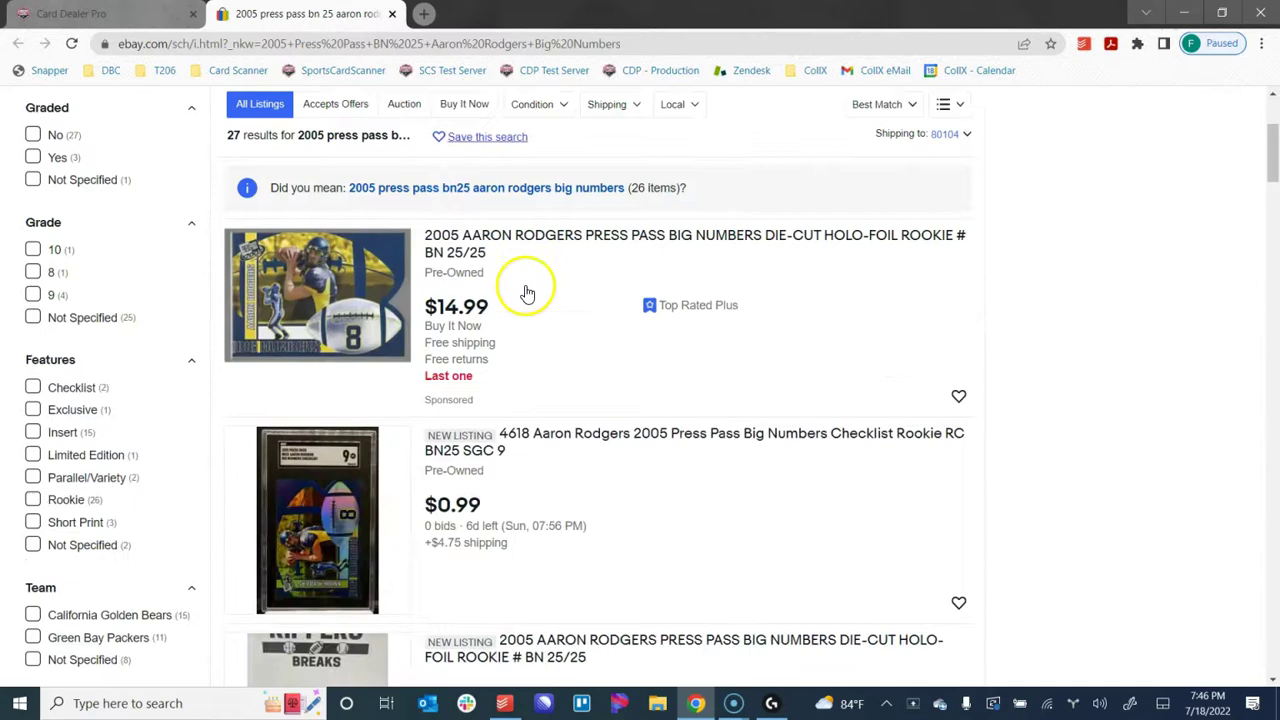
pyautogui.scroll(-8, 527, 293)
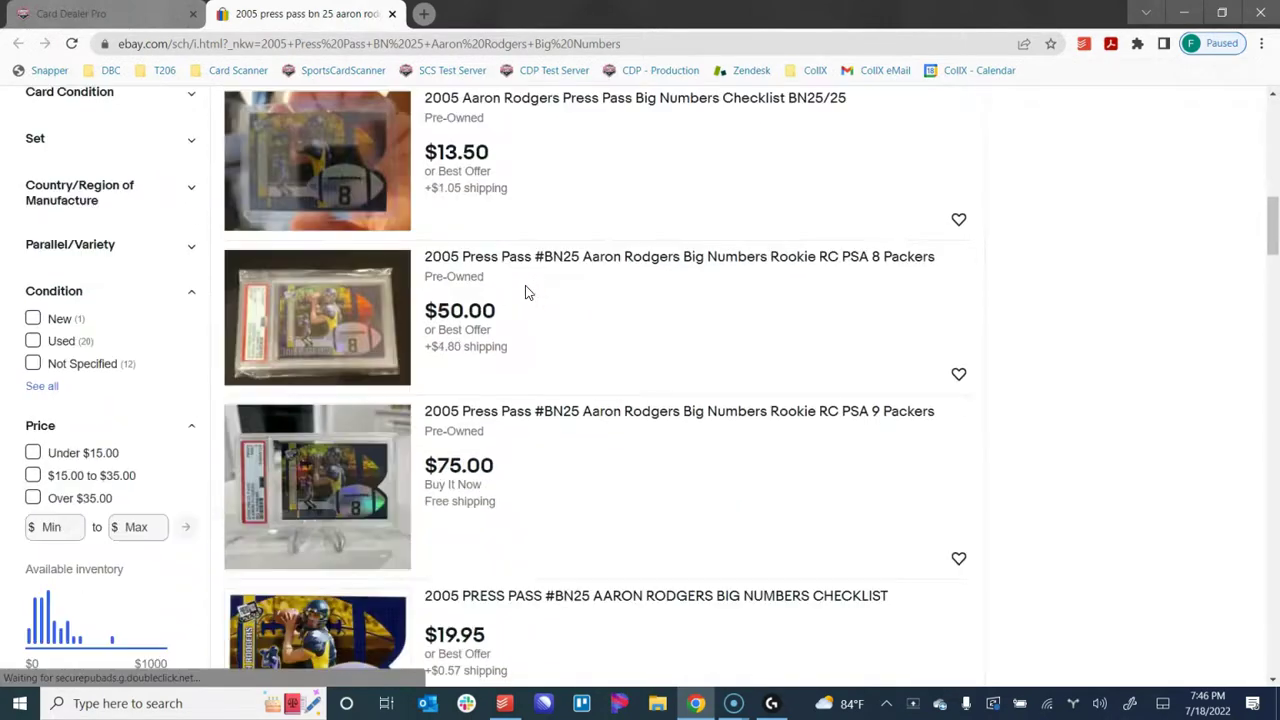
pyautogui.scroll(-7, 527, 293)
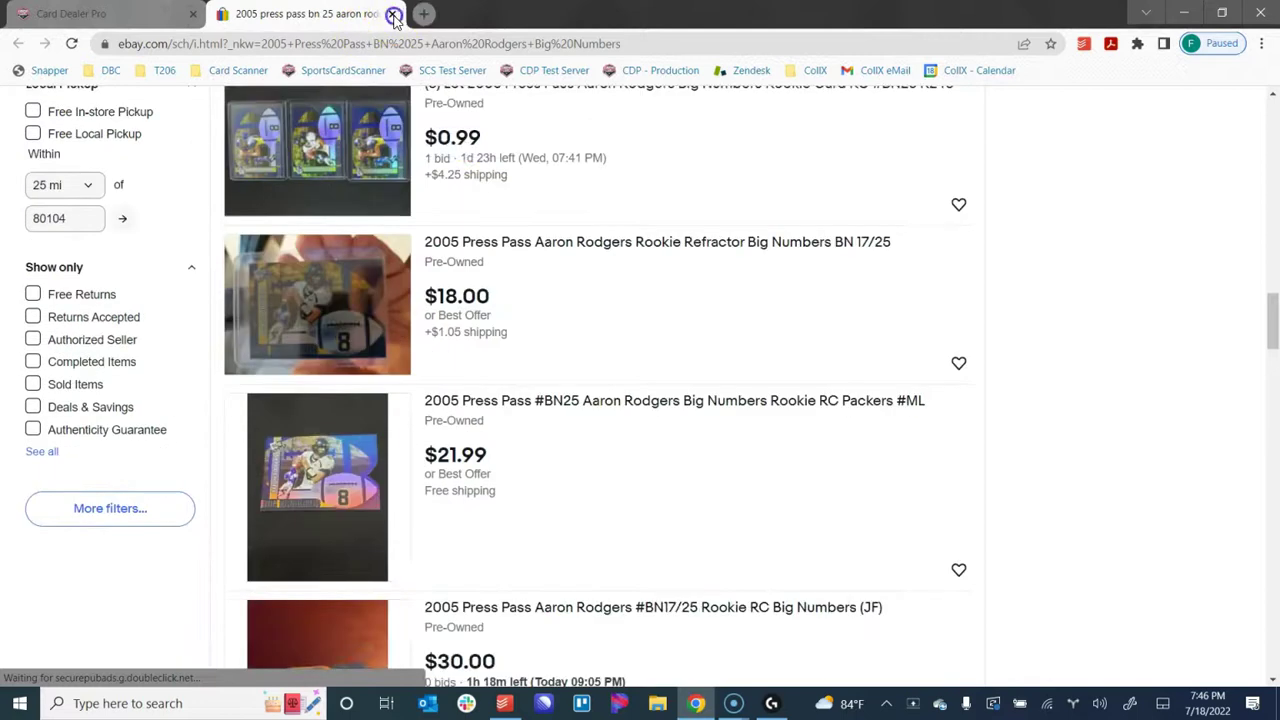
pyautogui.hotkey('ctrl', 'w')
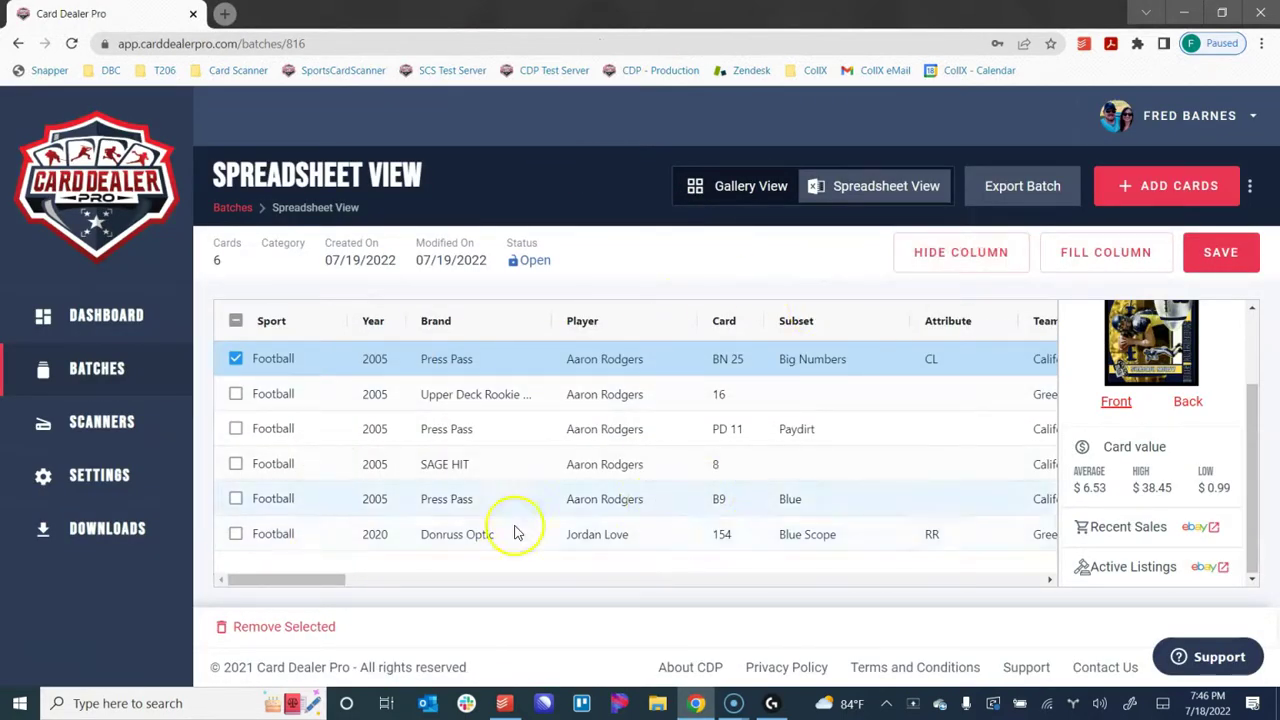
# Set the 2020 Donruss Optic #154 card's grade to Mint
pyautogui.moveTo(309, 579)
pyautogui.mouseDown()
pyautogui.moveTo(490, 585)
pyautogui.moveTo(286, 594)
pyautogui.moveTo(297, 596)
pyautogui.mouseUp()
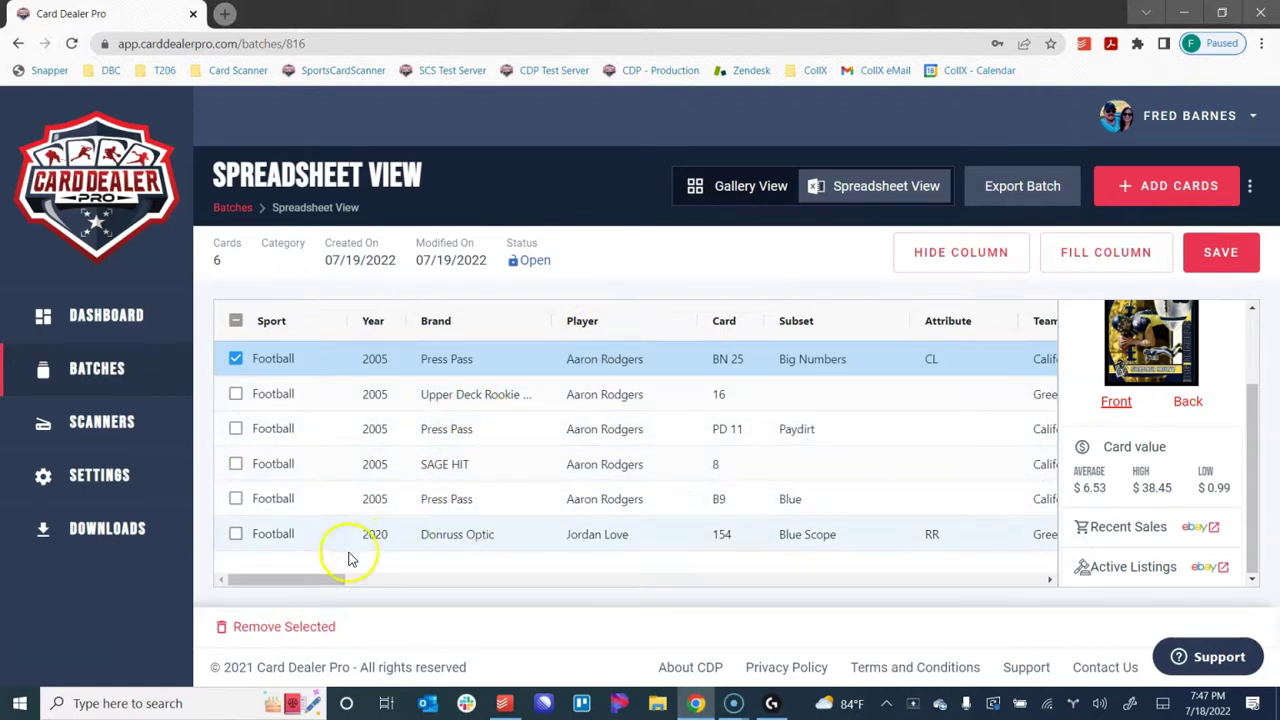
pyautogui.moveTo(309, 585); pyautogui.dragTo(452, 590)
pyautogui.click(826, 538)
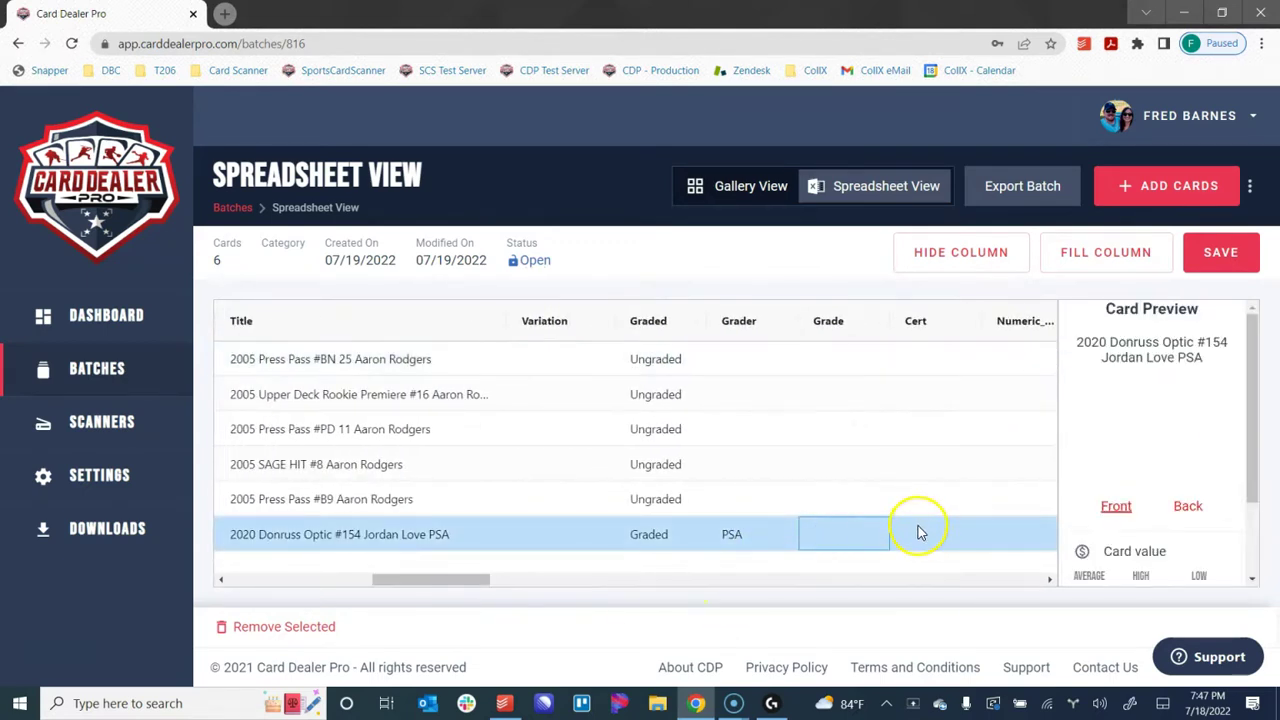
pyautogui.write('Mint')
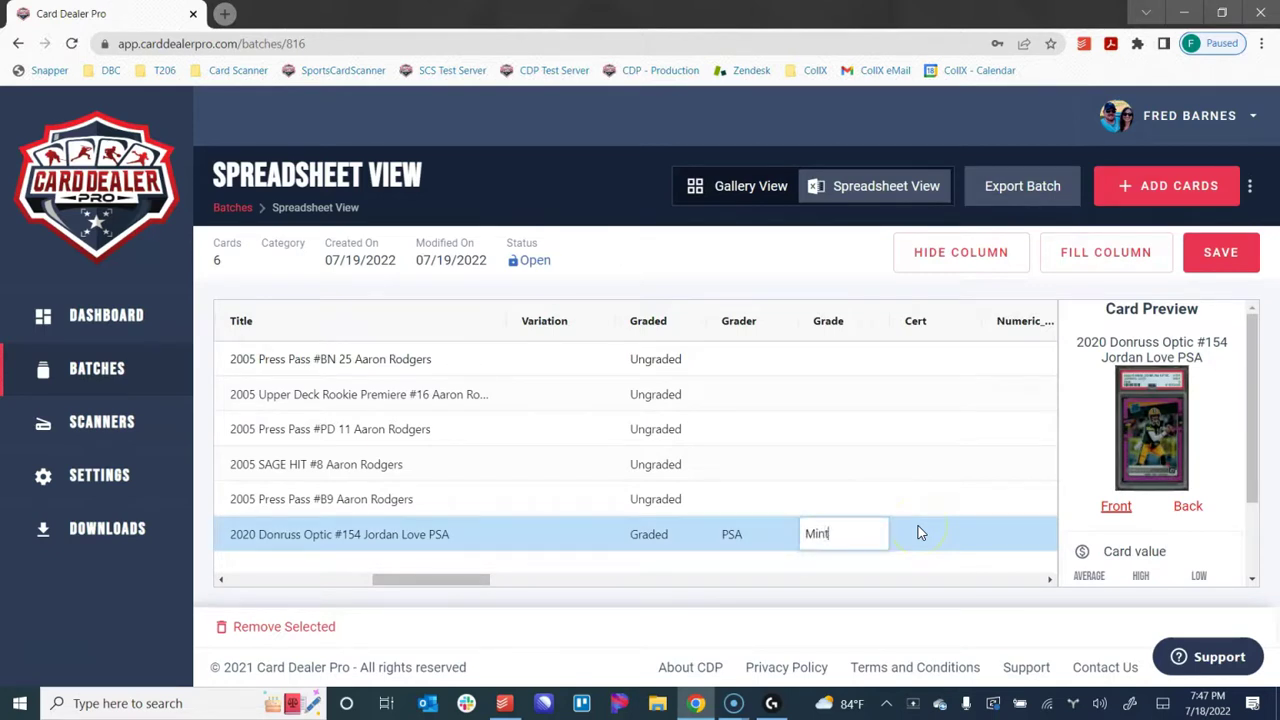
pyautogui.click(919, 532)
# Check the slab label and give the Jordan Love card numeric grade 9
pyautogui.click(1136, 445)
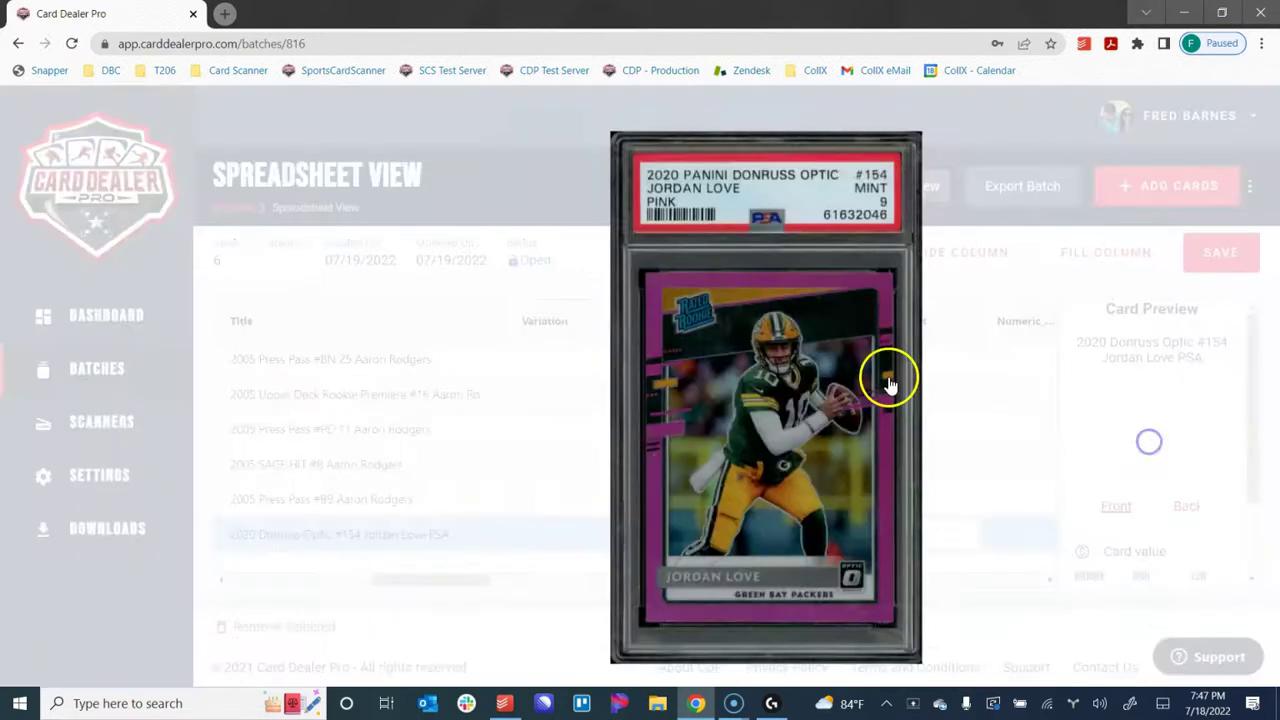
pyautogui.click(980, 383)
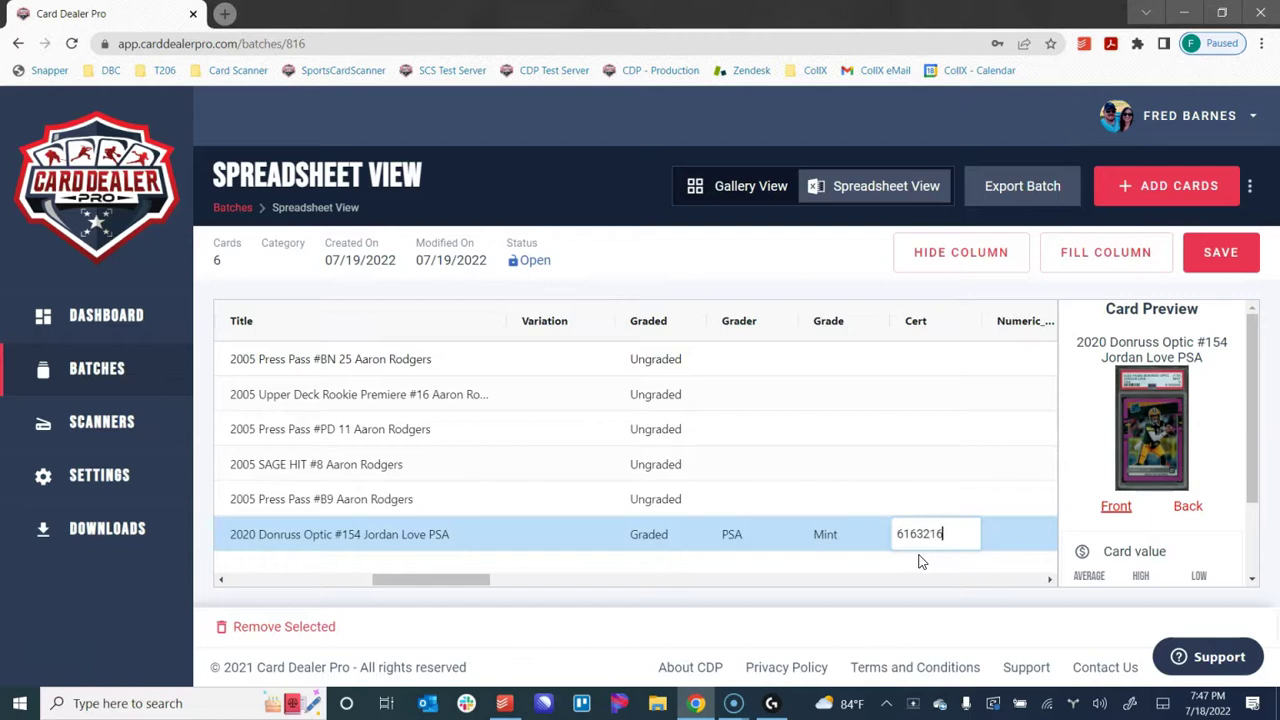
pyautogui.click(1010, 534)
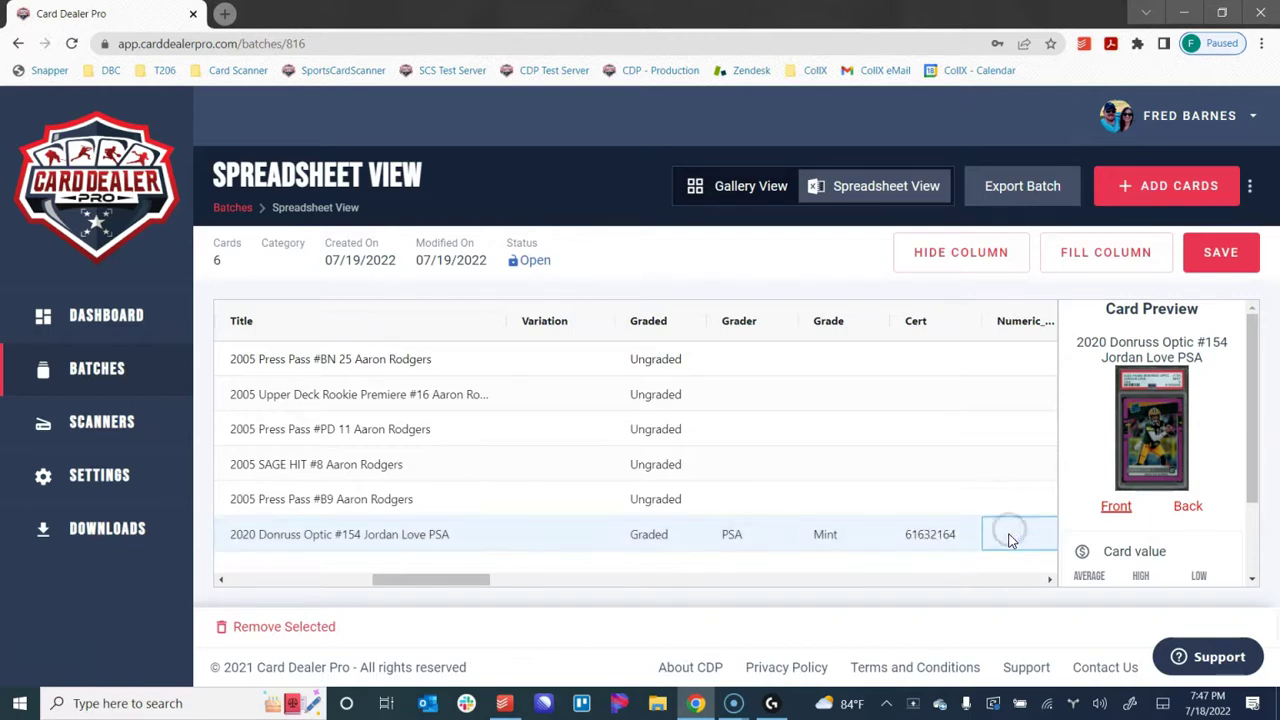
pyautogui.write('9')
pyautogui.click(986, 430)
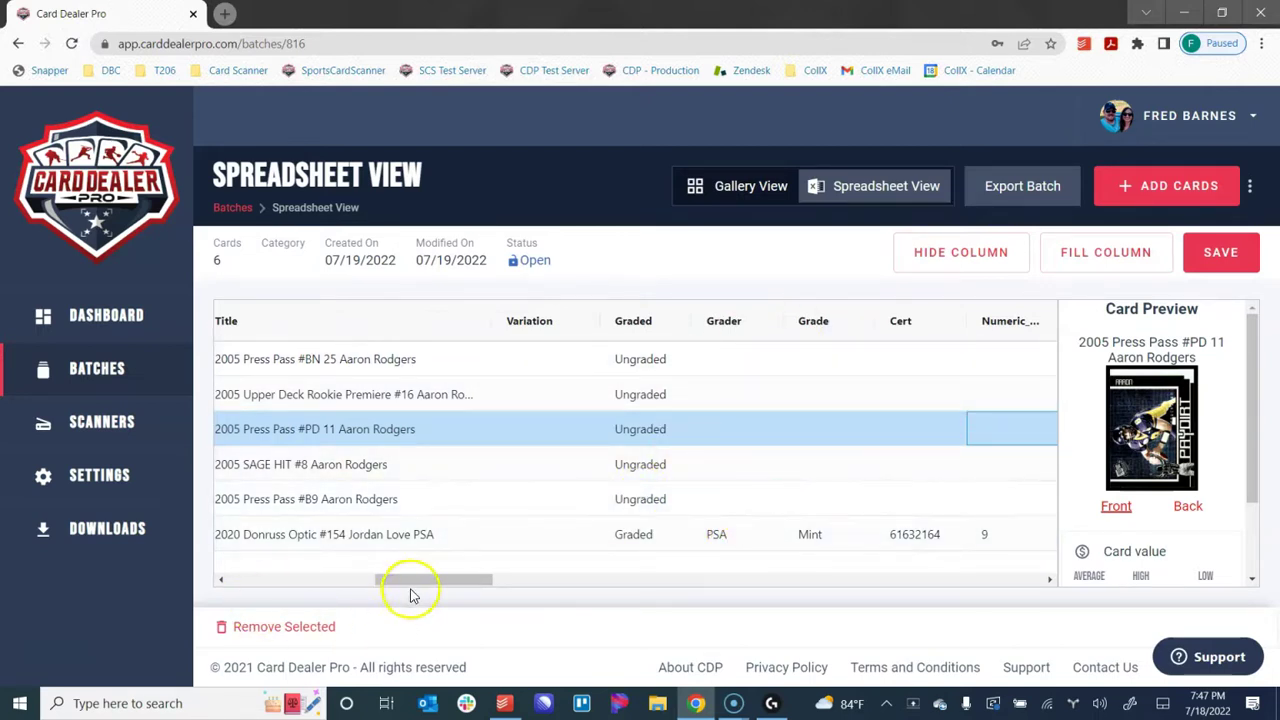
# Select the second and first cards' purchase price cells
pyautogui.moveTo(420, 581); pyautogui.dragTo(469, 585)
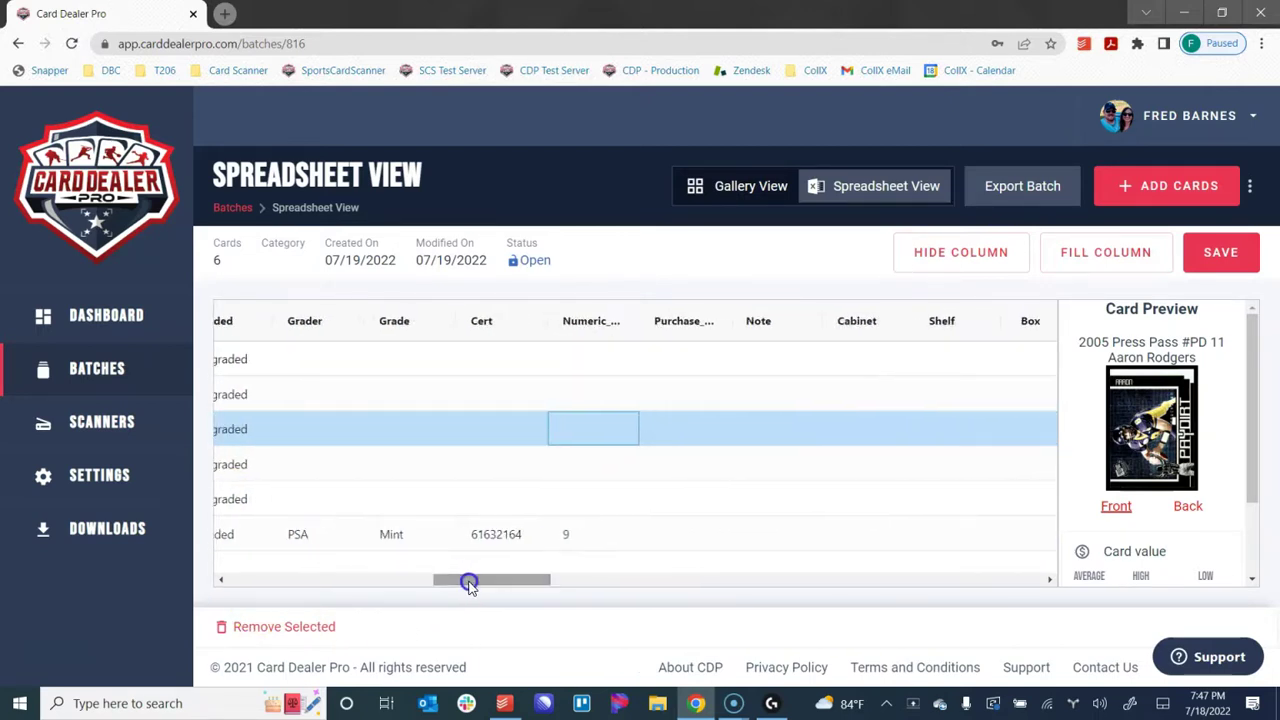
pyautogui.click(665, 392)
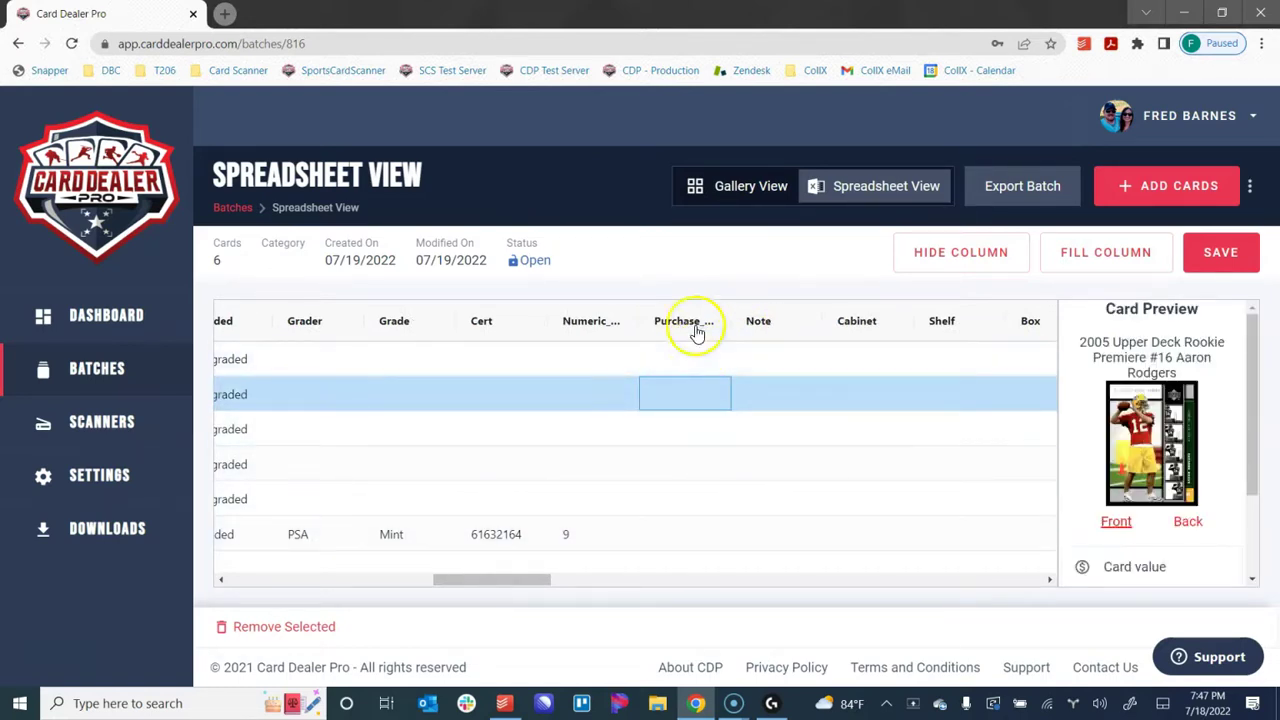
pyautogui.click(697, 360)
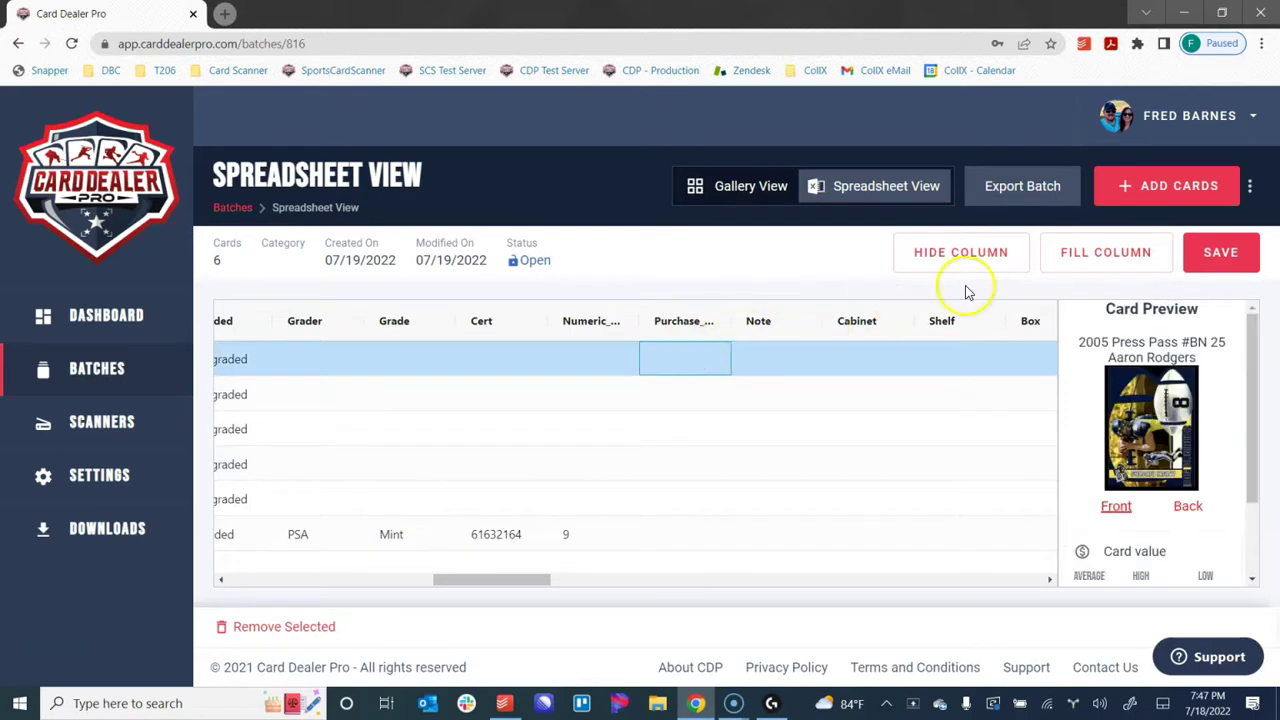
# Bulk-fill the buy_it_now_price column with 9.99 for every card and scroll the table to verify
pyautogui.click(1100, 262)
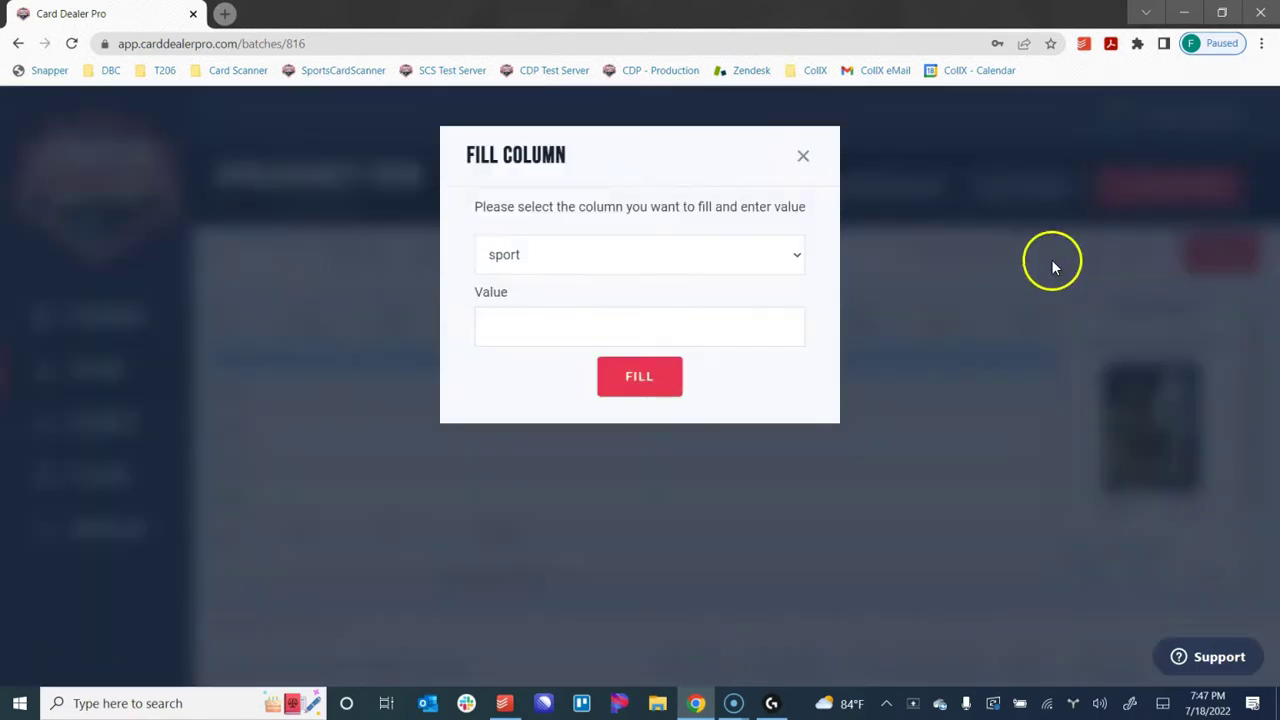
pyautogui.click(627, 258)
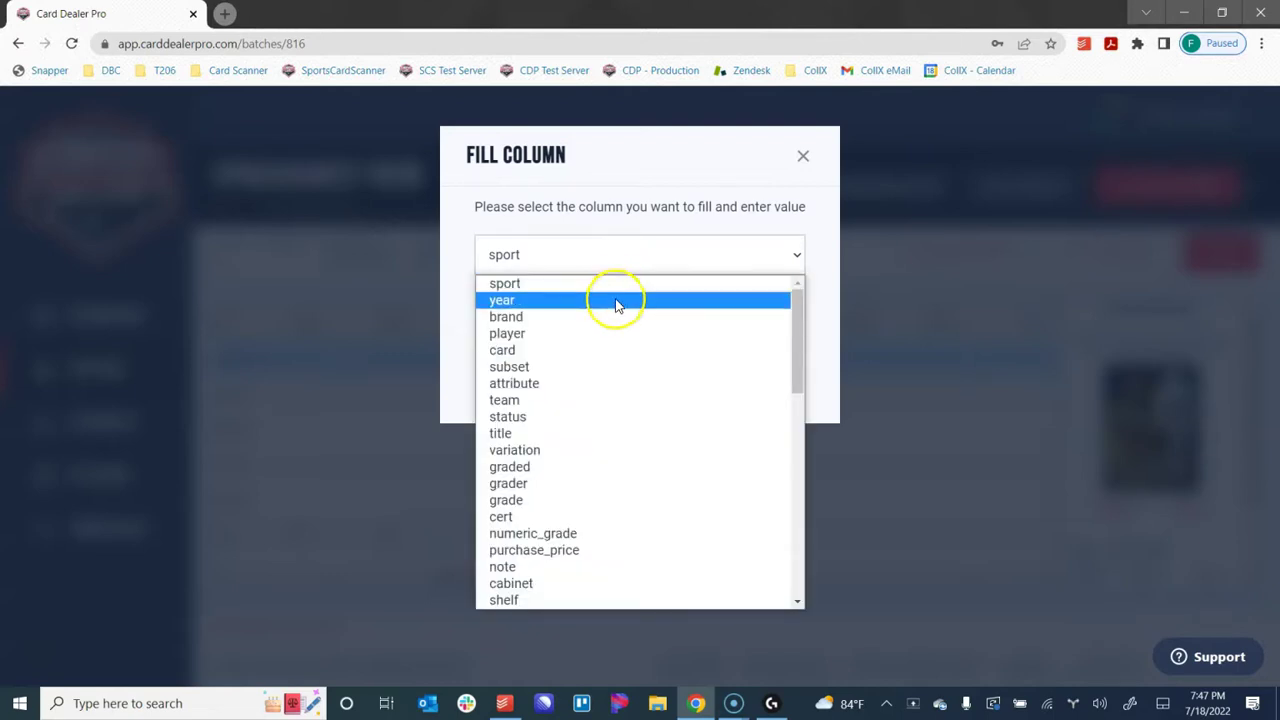
pyautogui.scroll(-3, 597, 465)
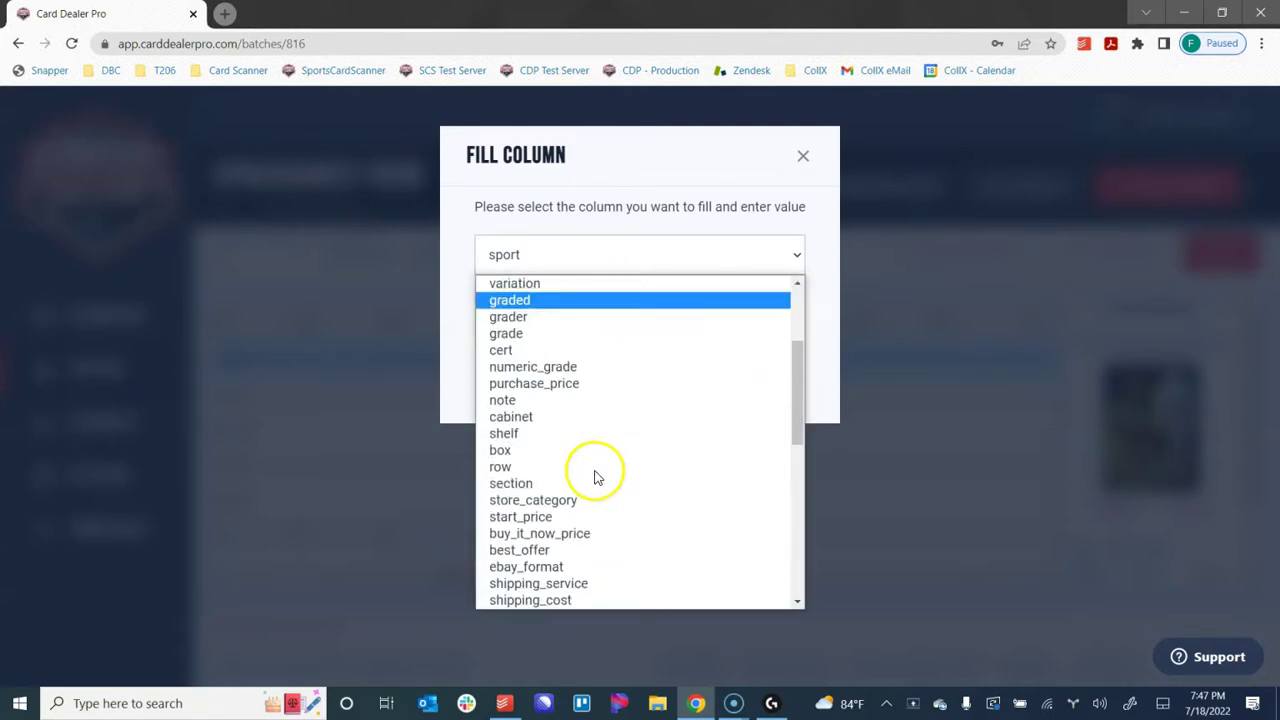
pyautogui.click(565, 533)
pyautogui.click(620, 331)
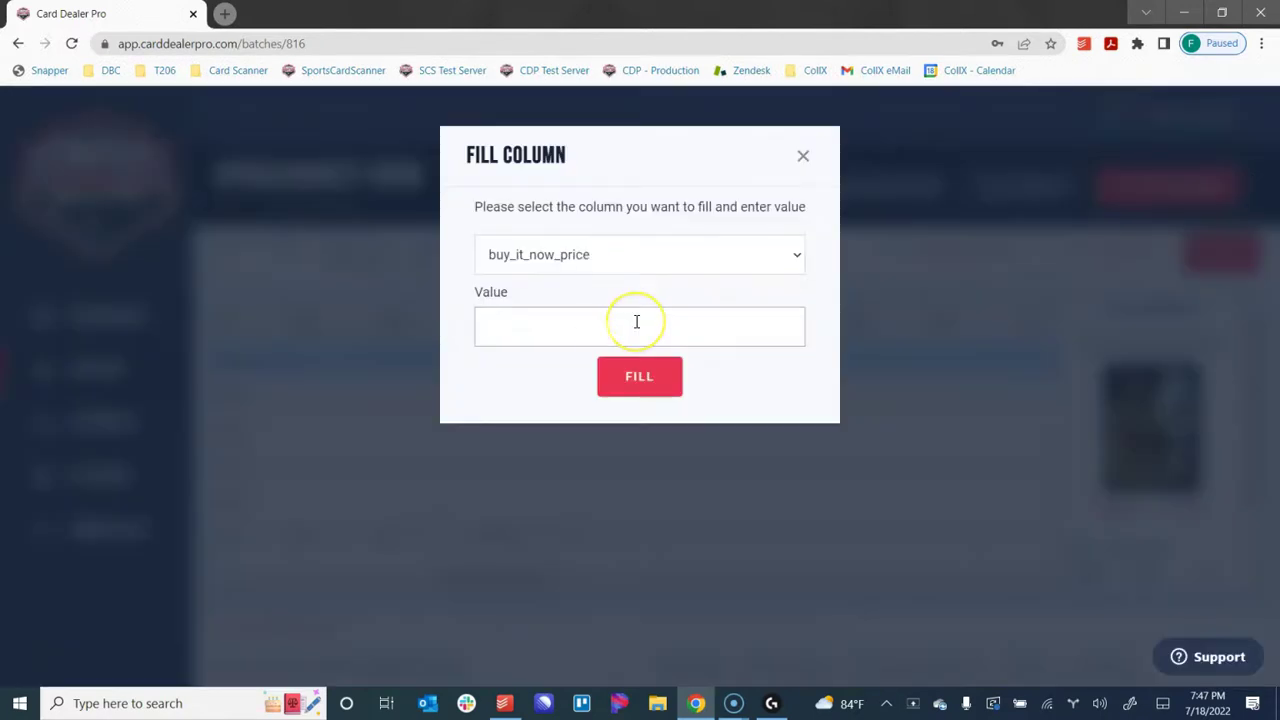
pyautogui.click(645, 378)
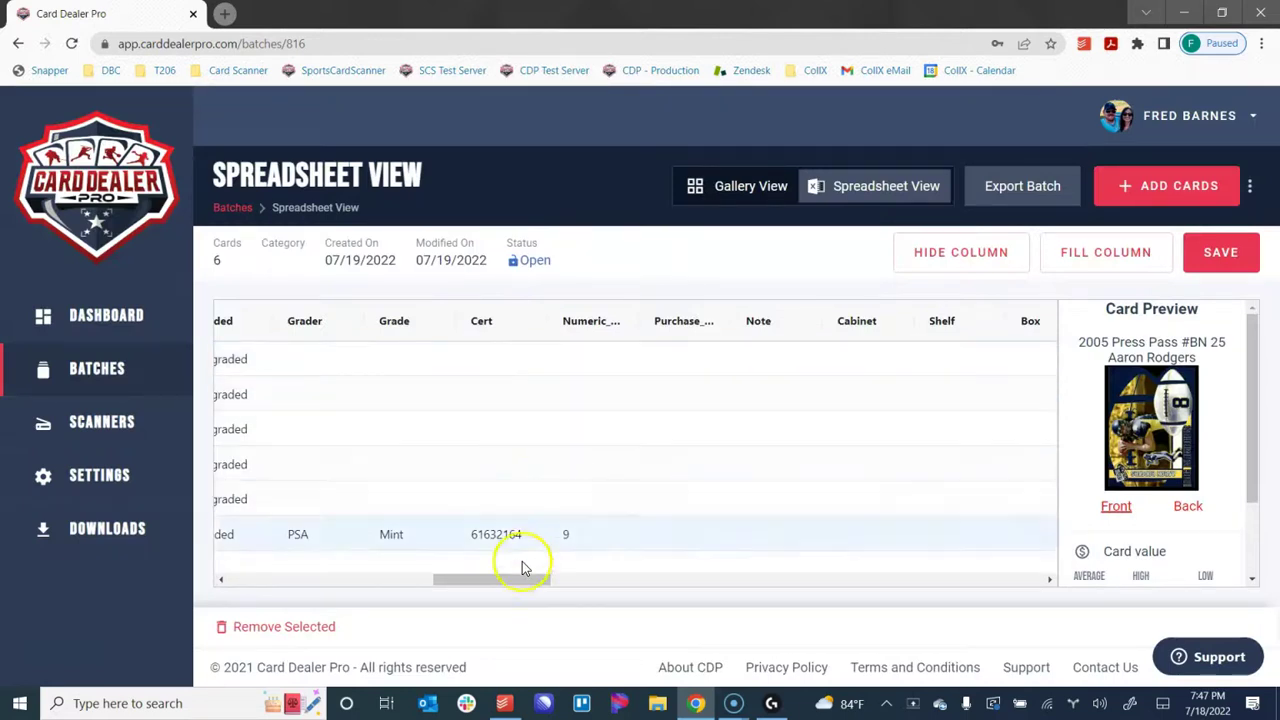
pyautogui.moveTo(517, 578); pyautogui.dragTo(647, 584)
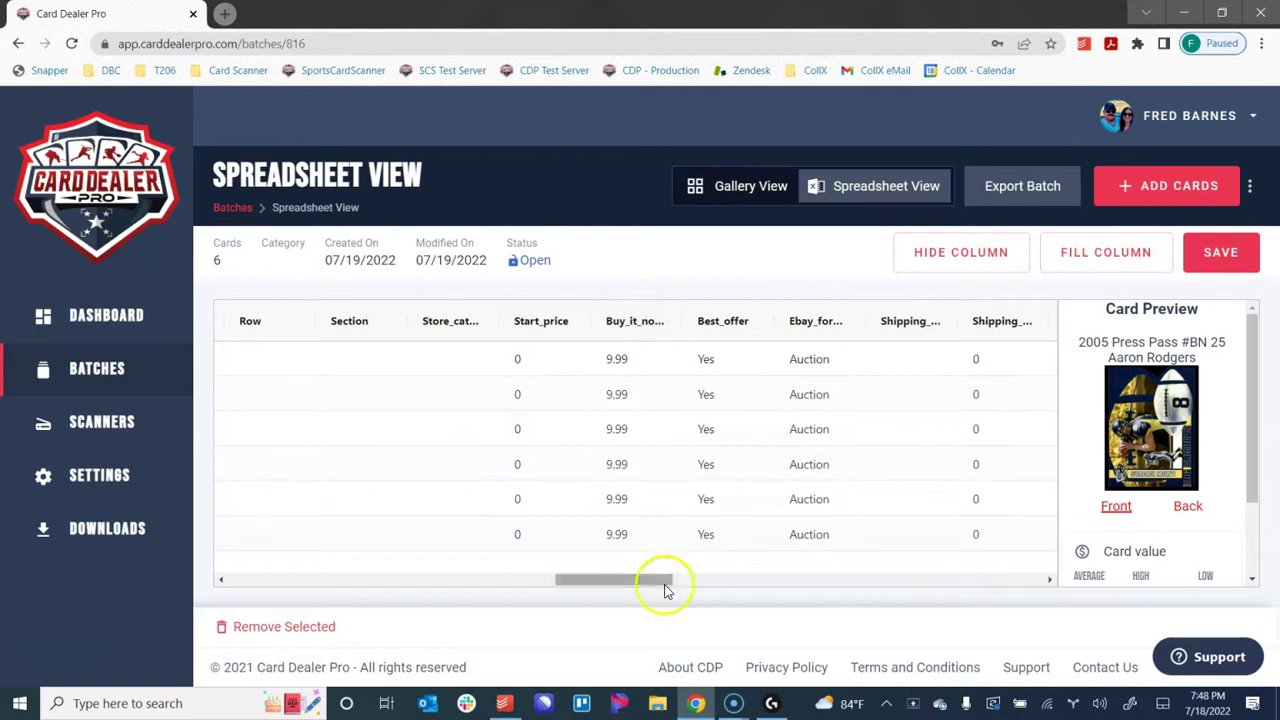
pyautogui.moveTo(651, 589); pyautogui.dragTo(503, 583)
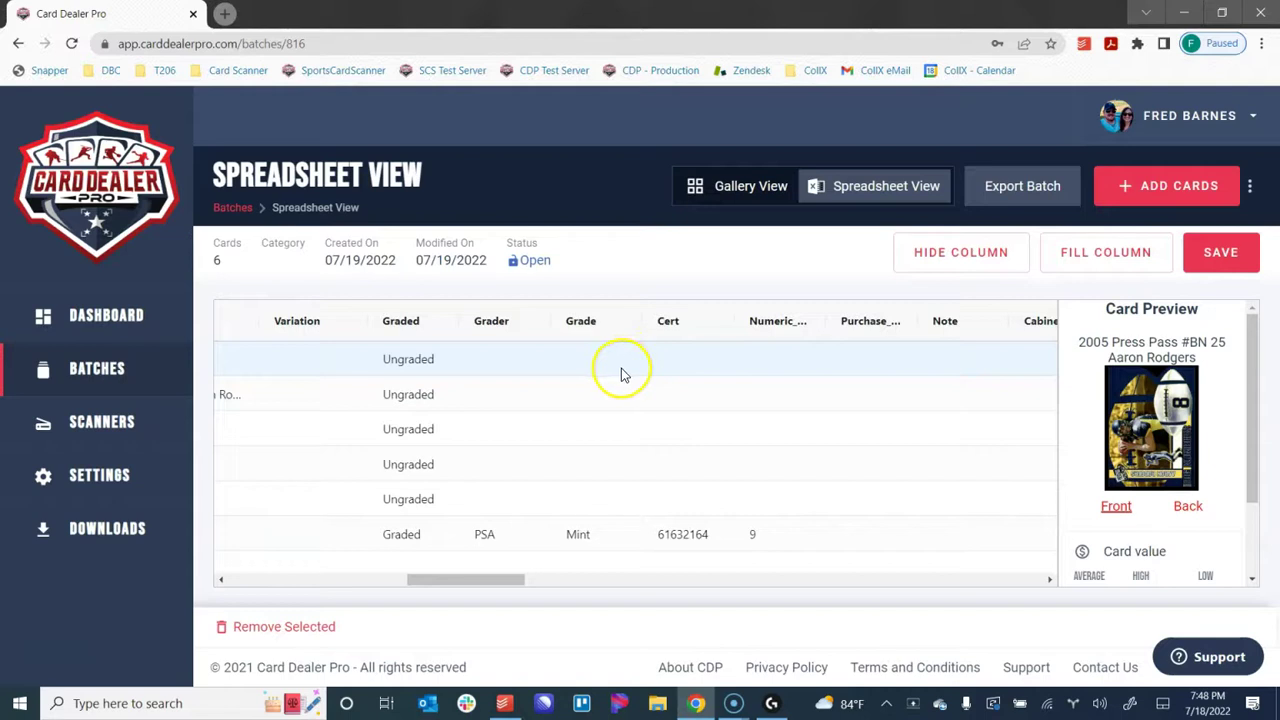
# Bulk-fill the grade column with NMMT for all cards in the batch
pyautogui.click(1105, 252)
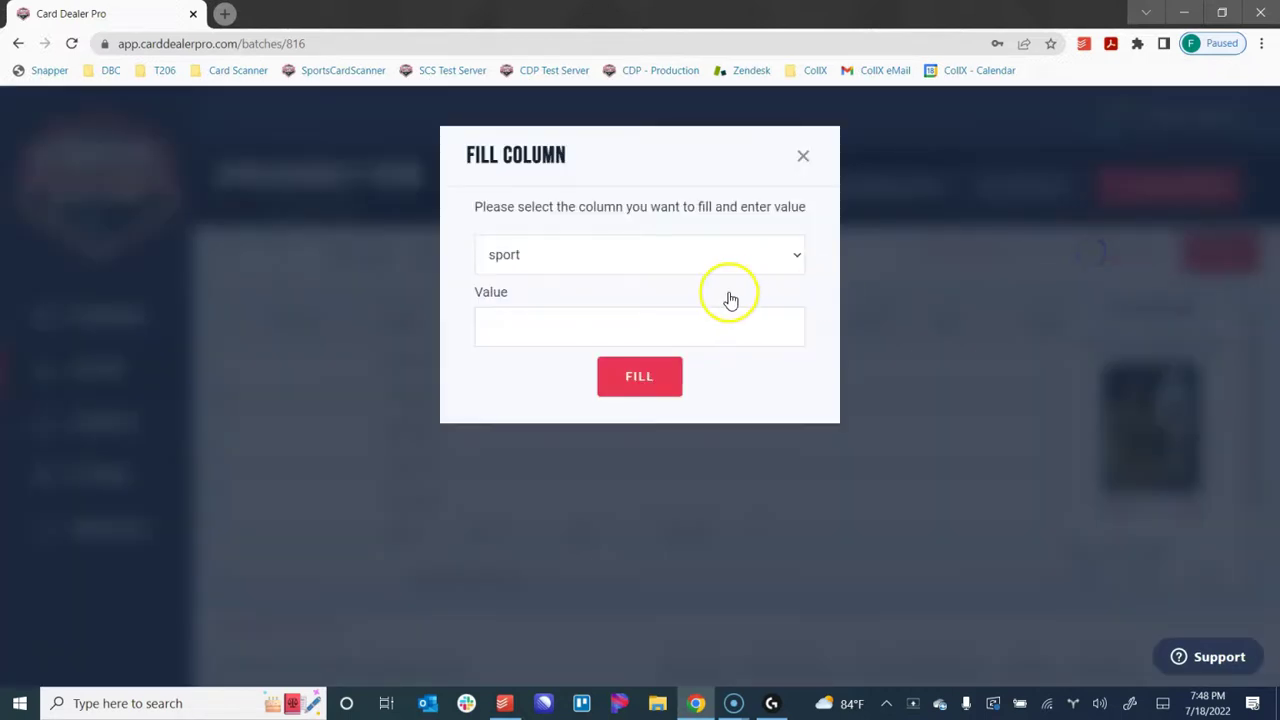
pyautogui.click(723, 260)
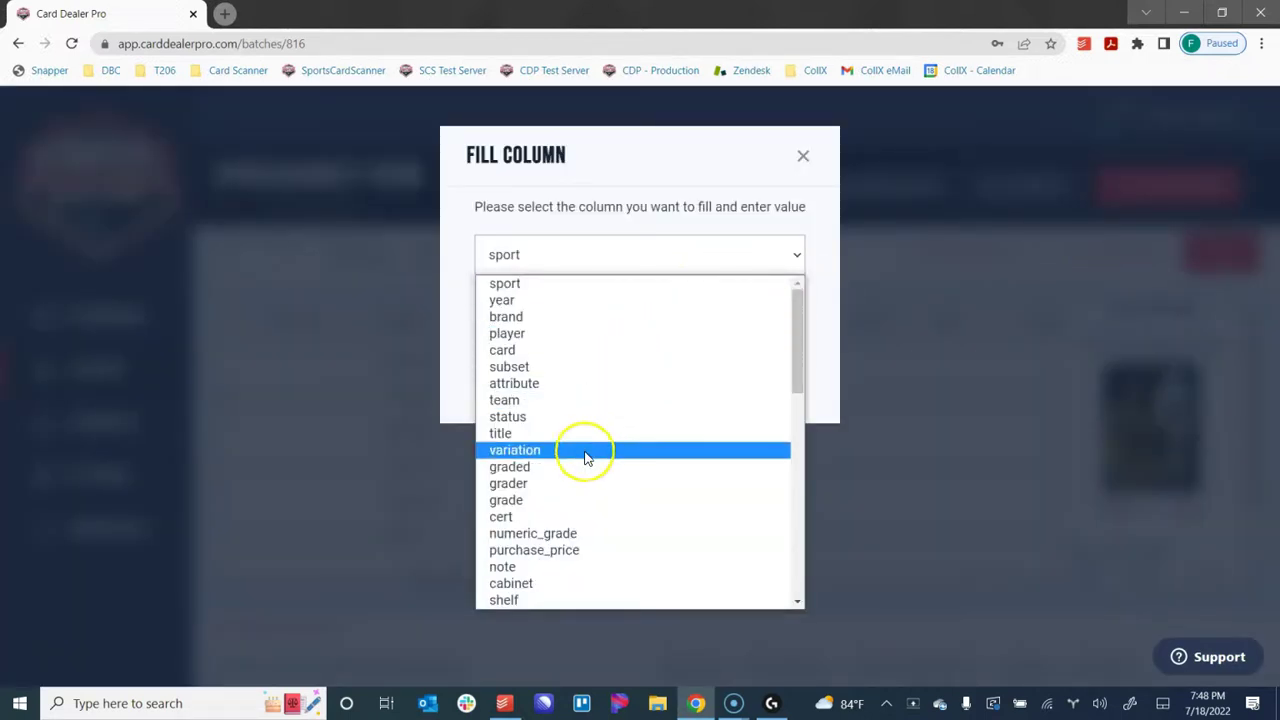
pyautogui.click(566, 500)
pyautogui.click(536, 336)
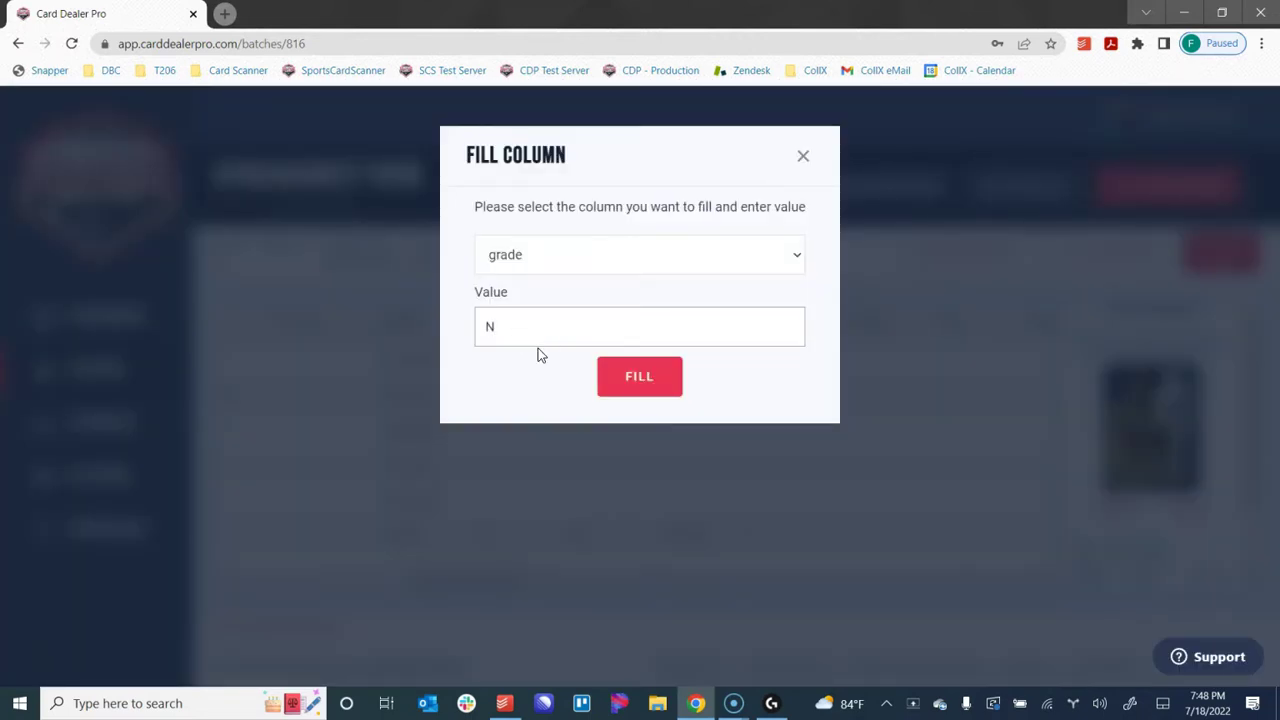
pyautogui.write('NMMT')
pyautogui.click(636, 378)
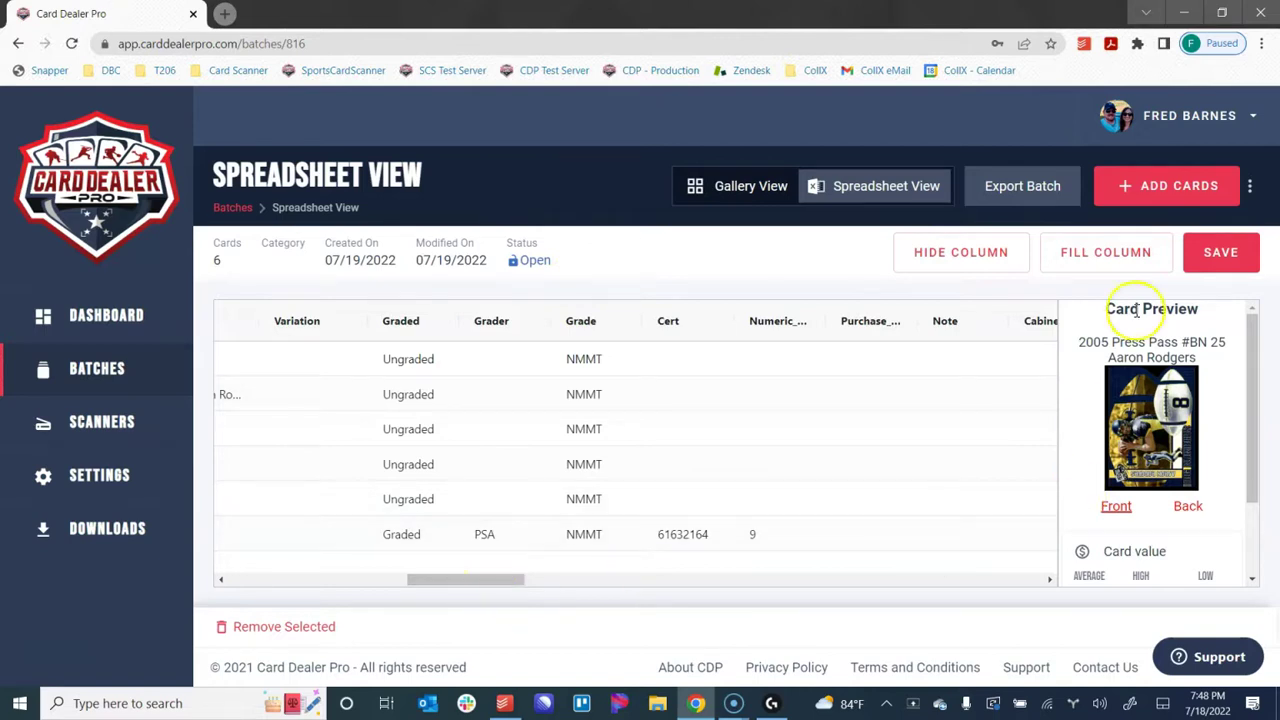
pyautogui.moveTo(481, 590); pyautogui.dragTo(560, 589)
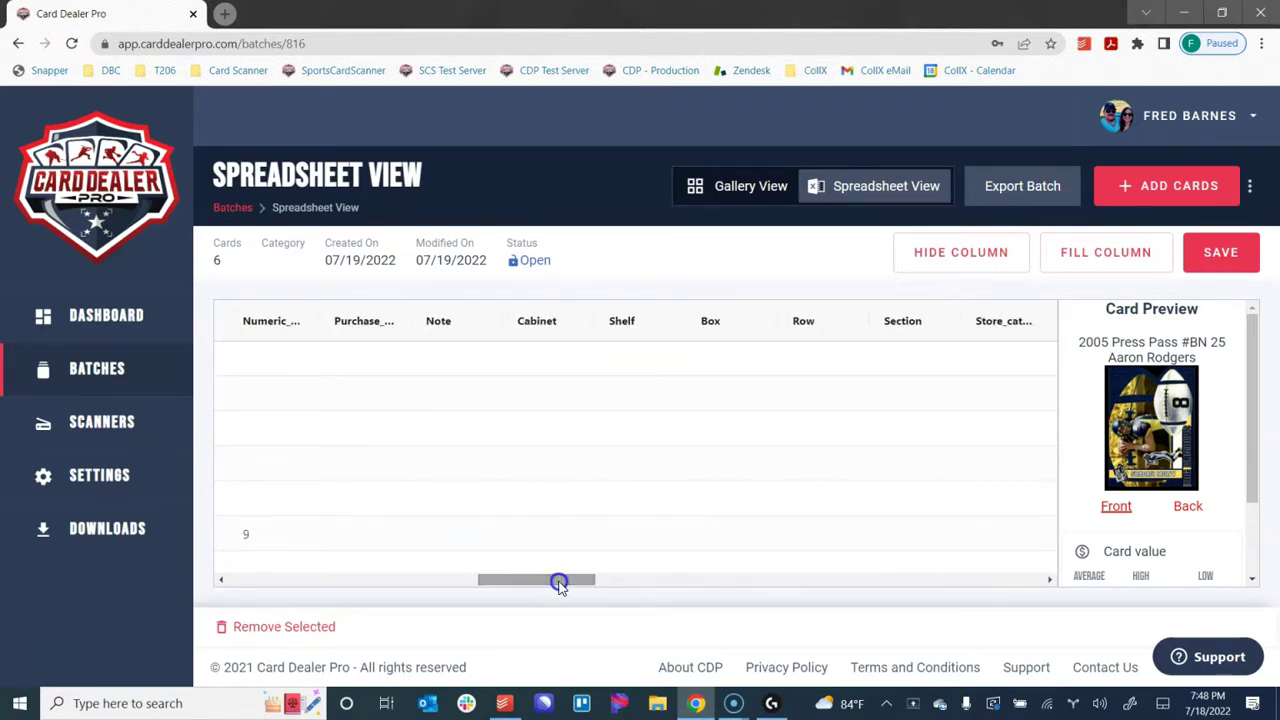
# Hide the cabinet, shelf, box and row columns, keeping Section visible
pyautogui.click(955, 262)
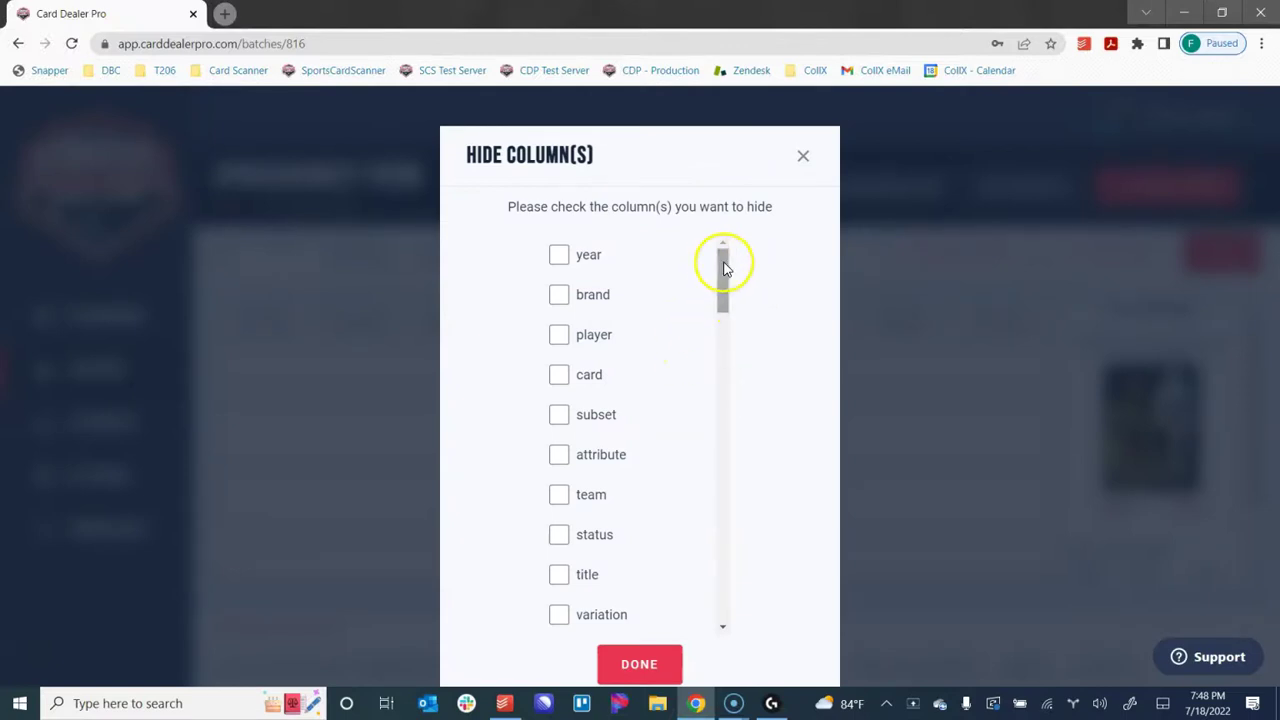
pyautogui.moveTo(723, 266); pyautogui.dragTo(718, 366)
pyautogui.click(558, 283)
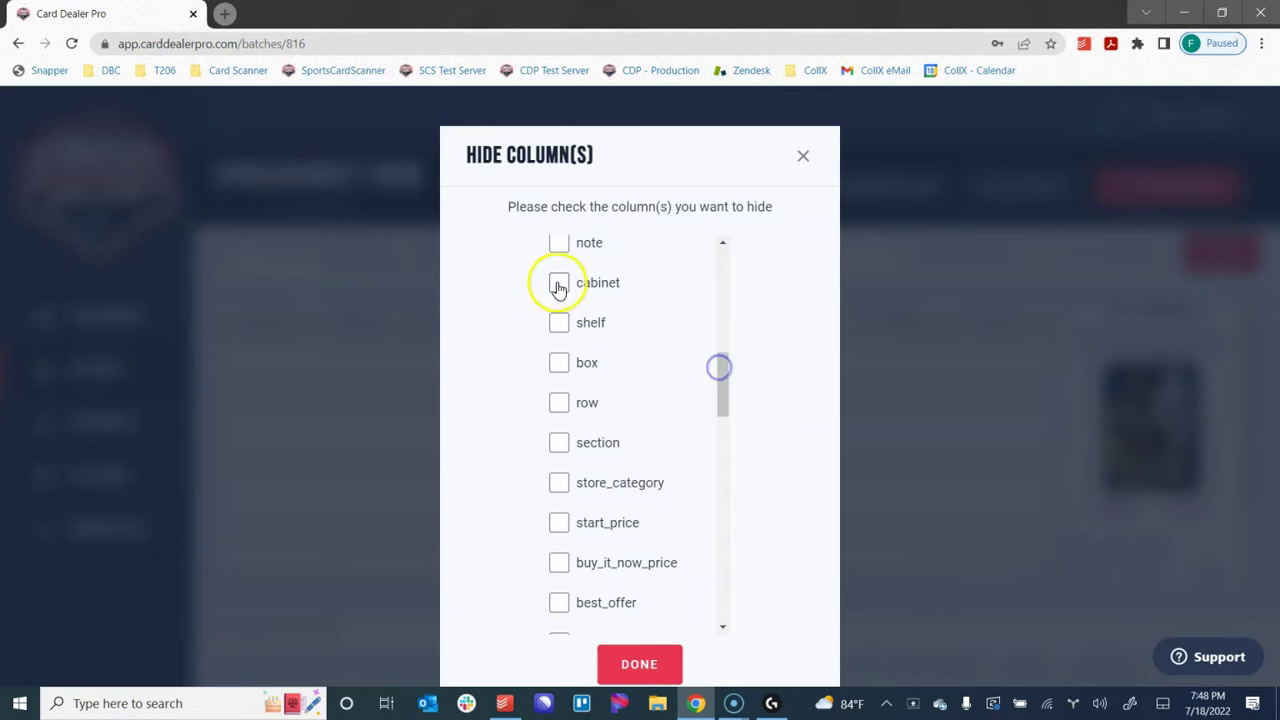
pyautogui.click(559, 322)
pyautogui.click(560, 364)
pyautogui.click(562, 403)
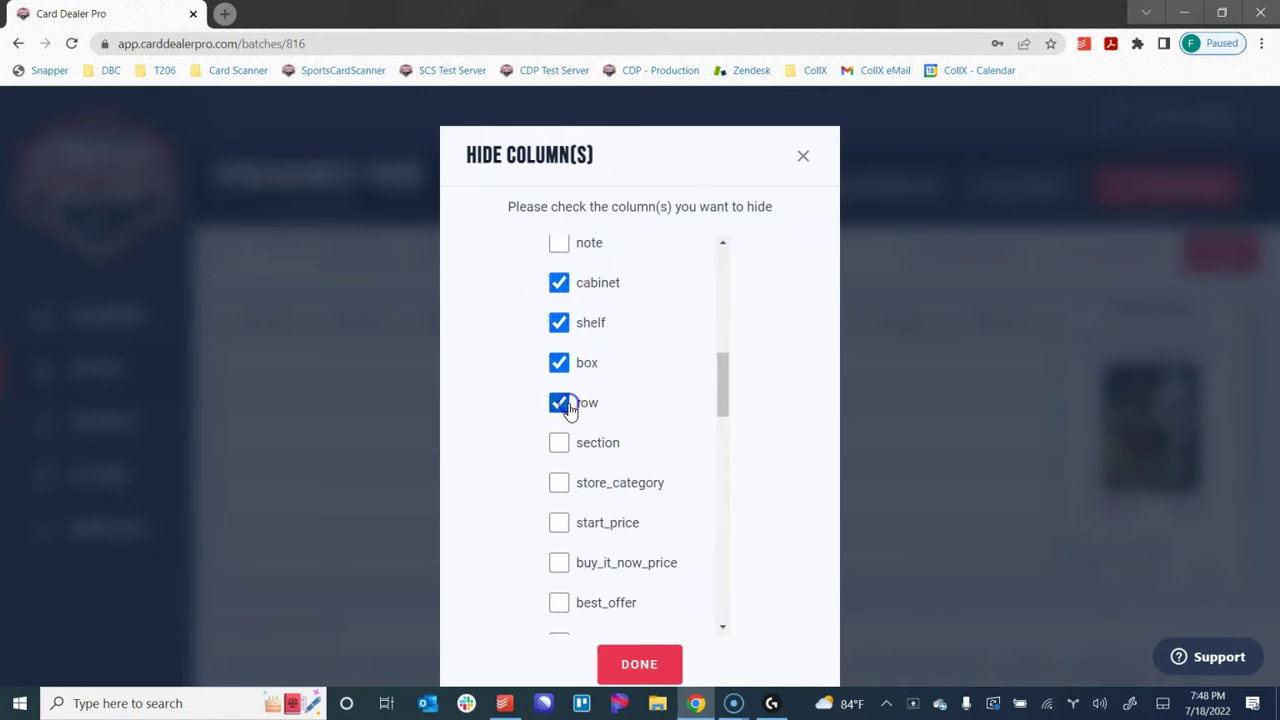
pyautogui.click(645, 666)
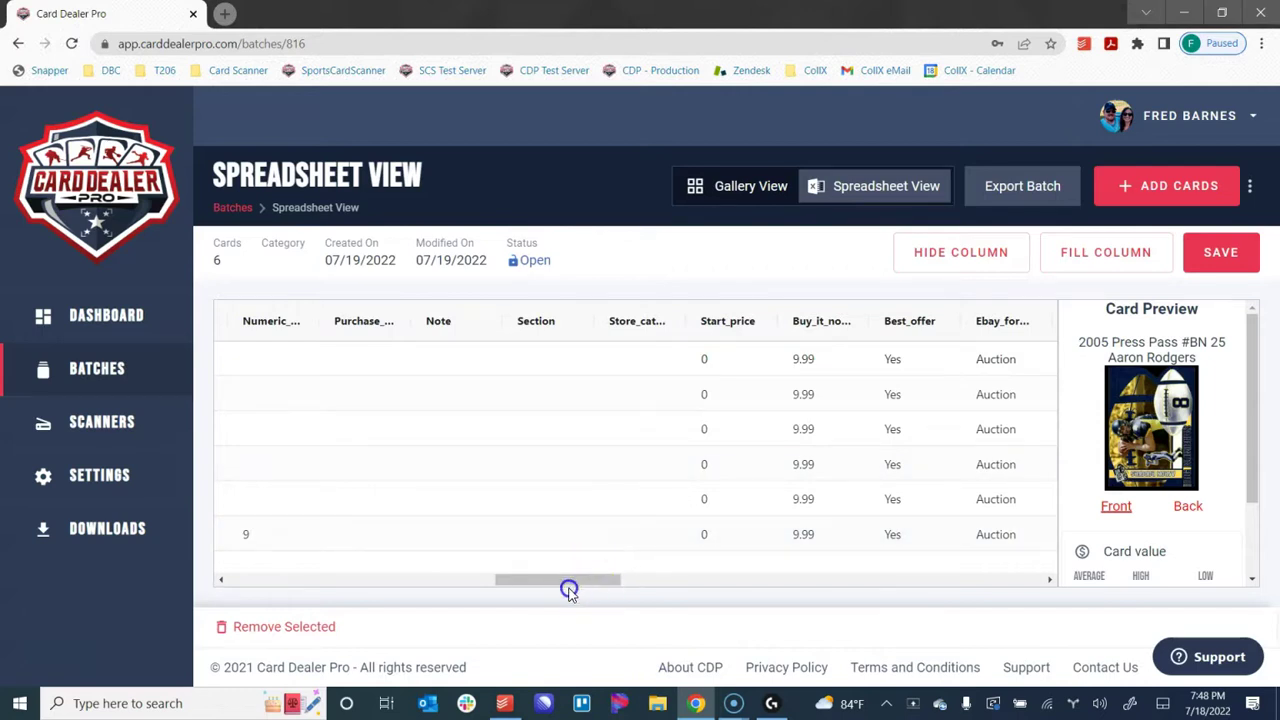
pyautogui.moveTo(563, 588); pyautogui.dragTo(271, 580)
pyautogui.click(376, 580)
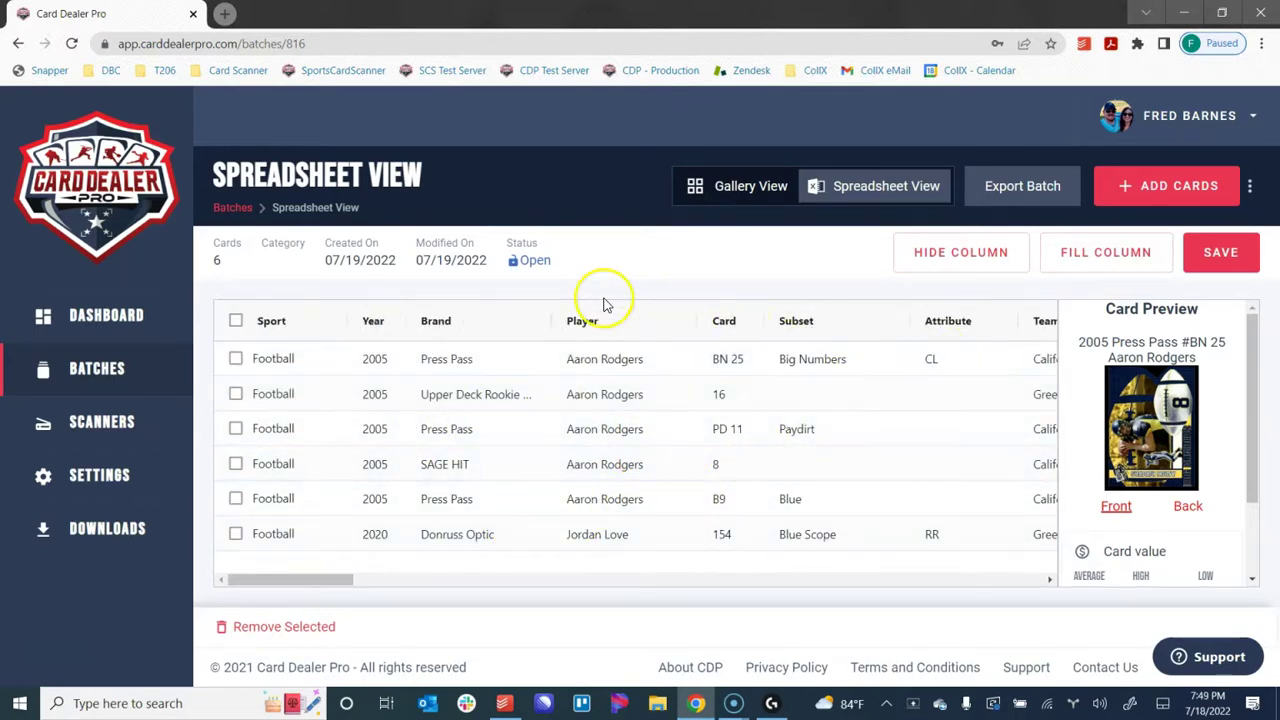
# Select only the 2020 Donruss Optic Jordan Love row and confirm deleting it
pyautogui.click(235, 320)
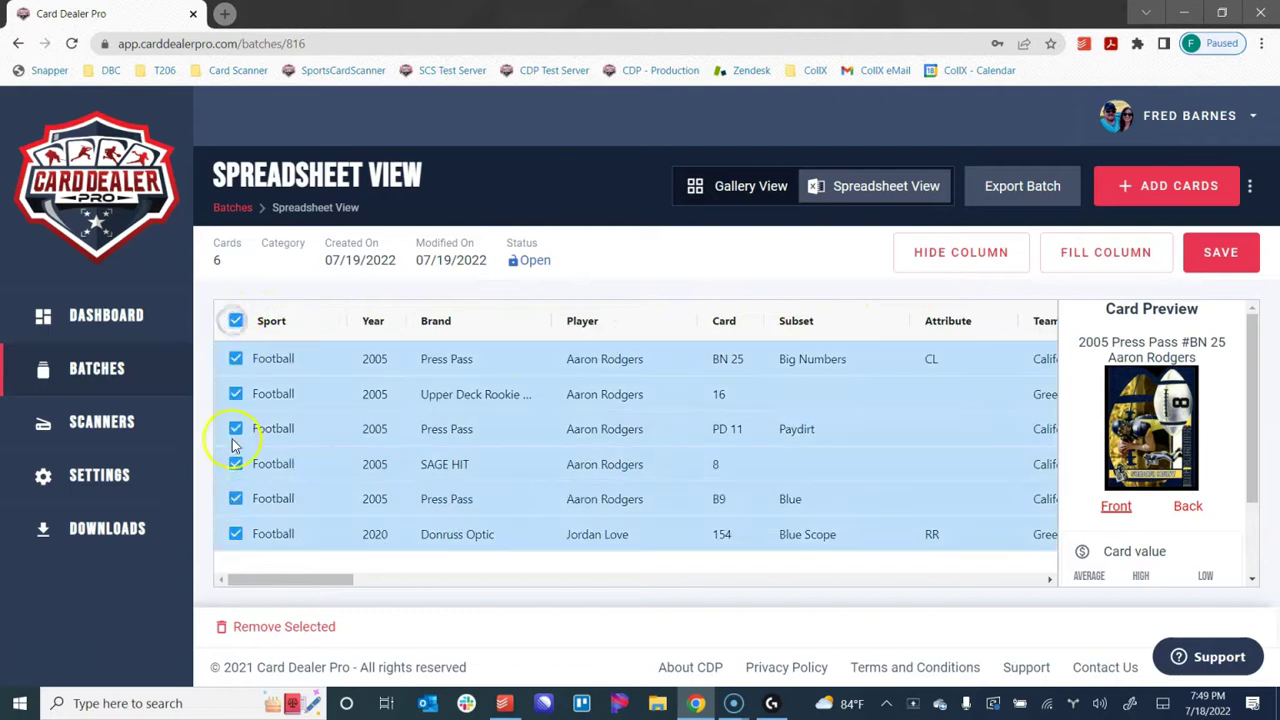
pyautogui.click(235, 320)
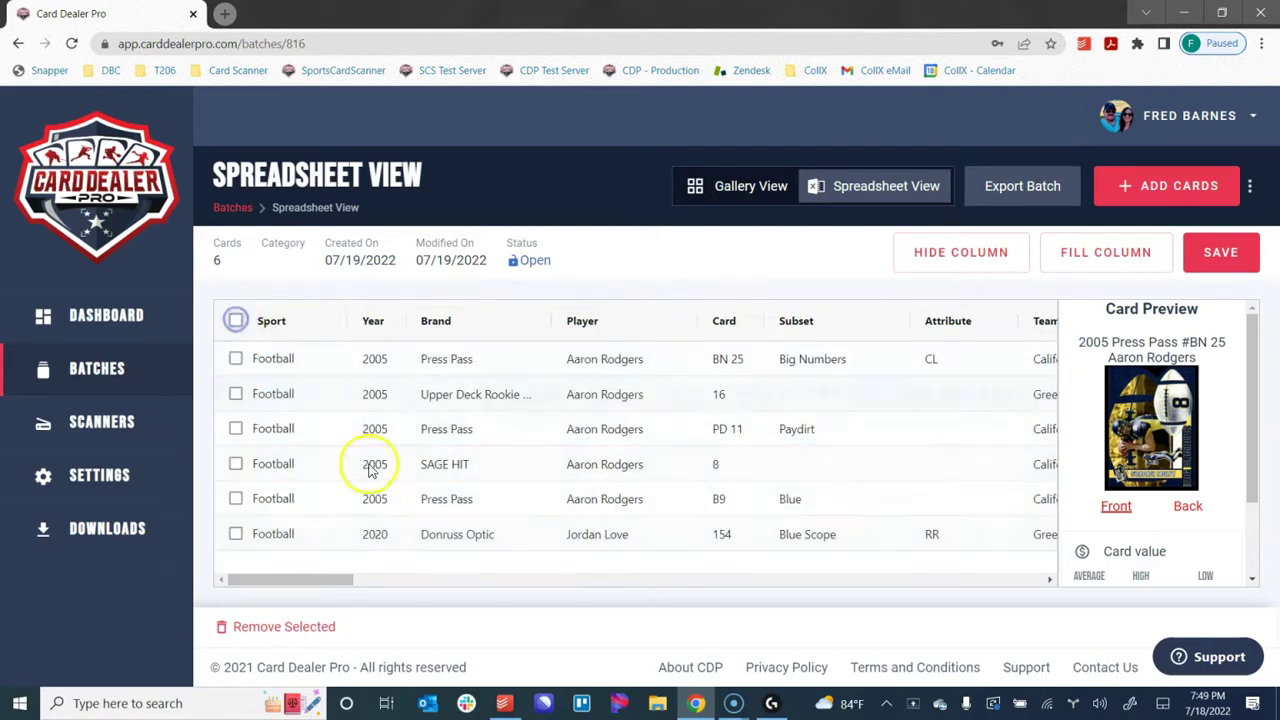
pyautogui.click(235, 534)
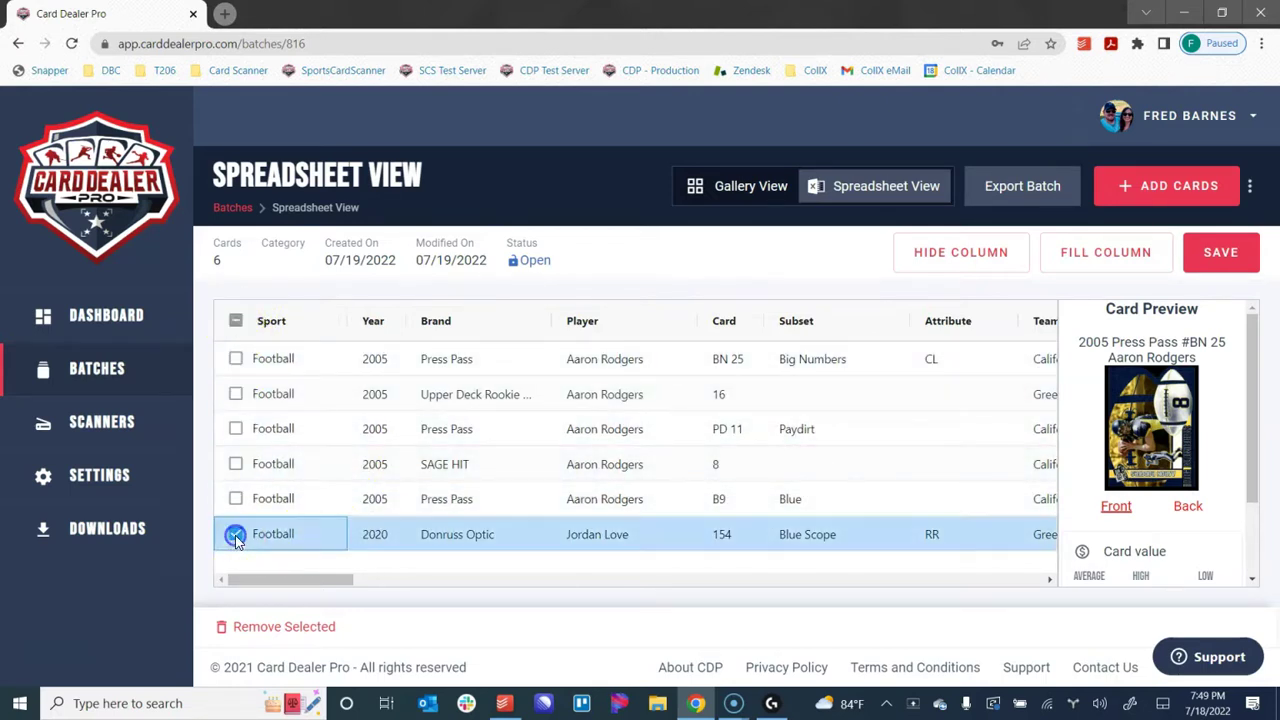
pyautogui.click(291, 630)
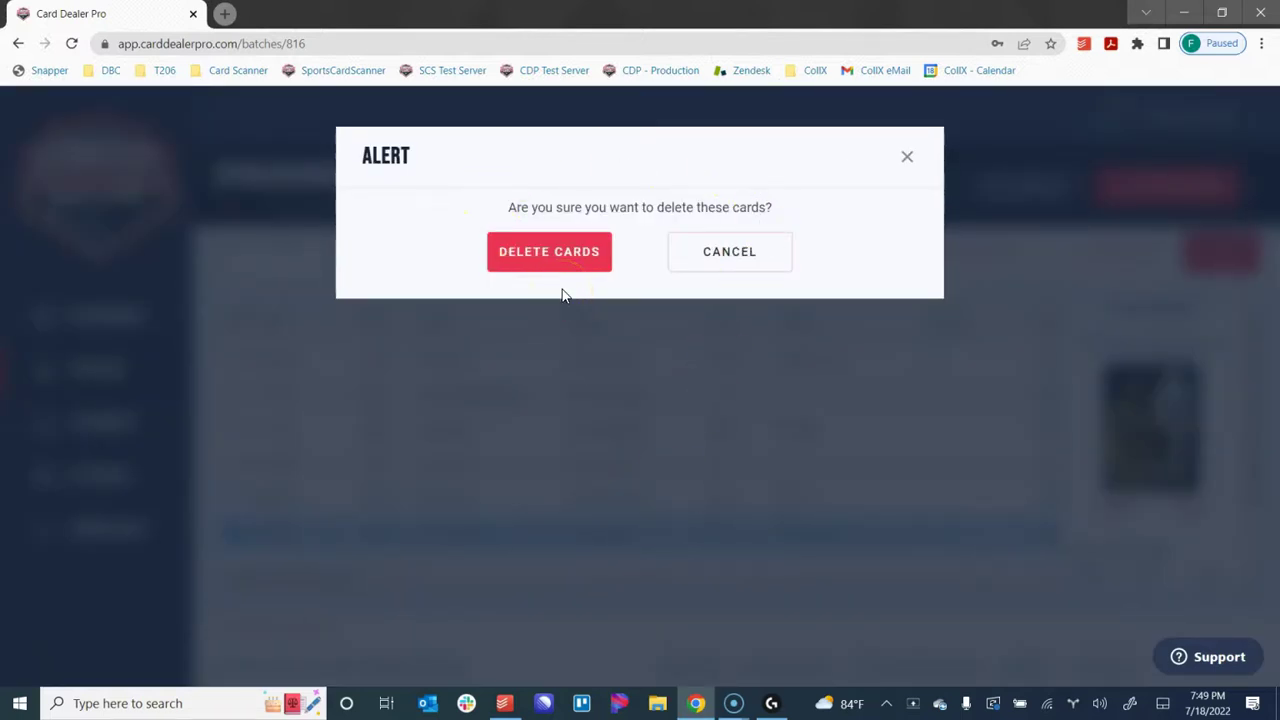
pyautogui.click(570, 258)
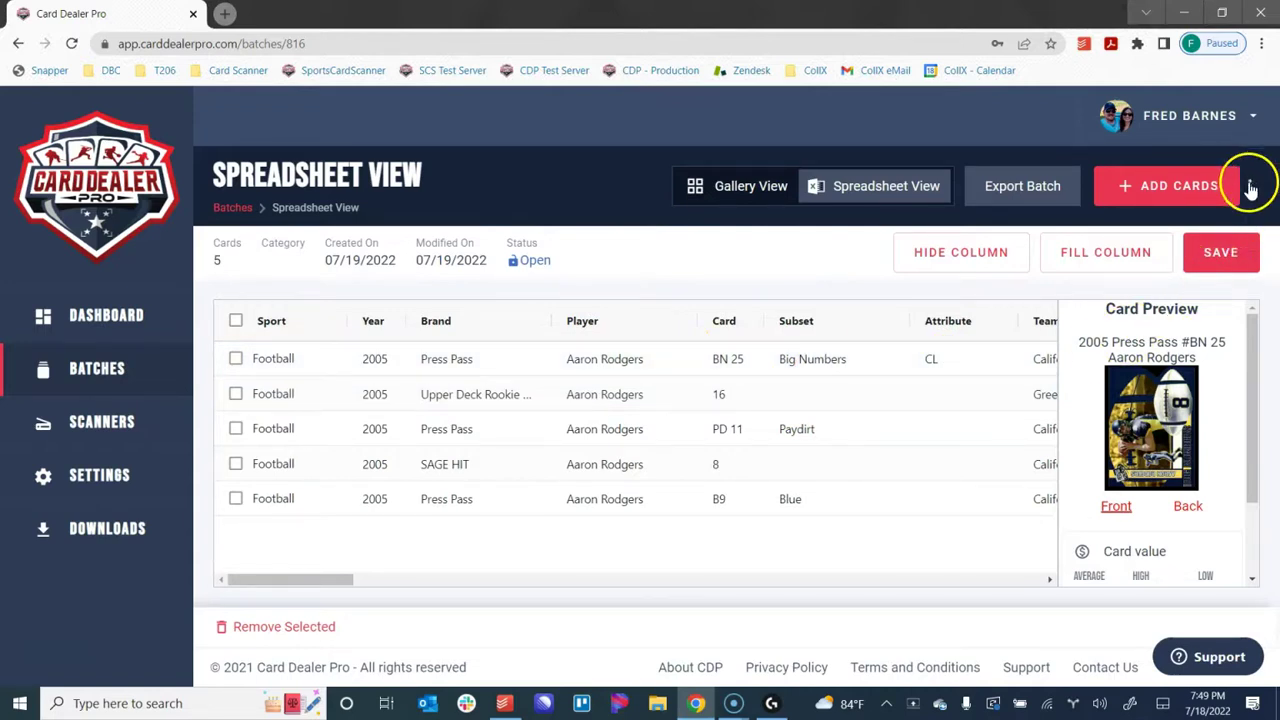
pyautogui.click(1251, 190)
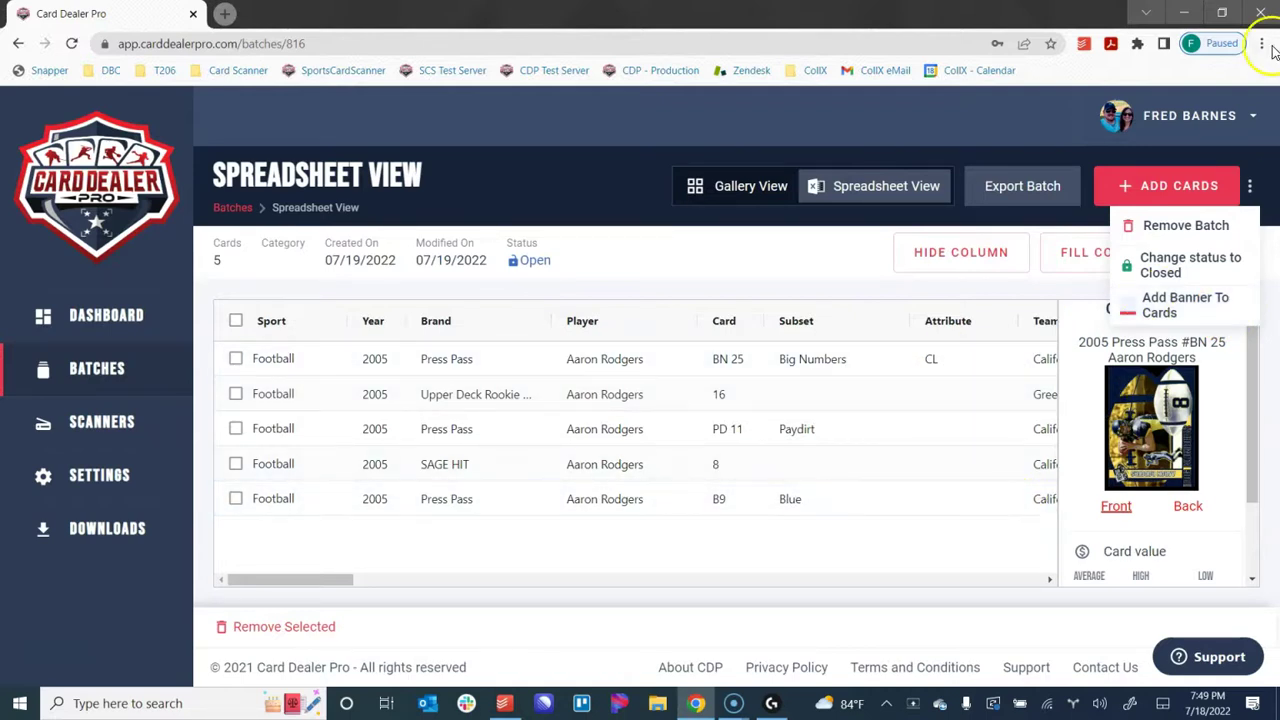
pyautogui.click(1249, 186)
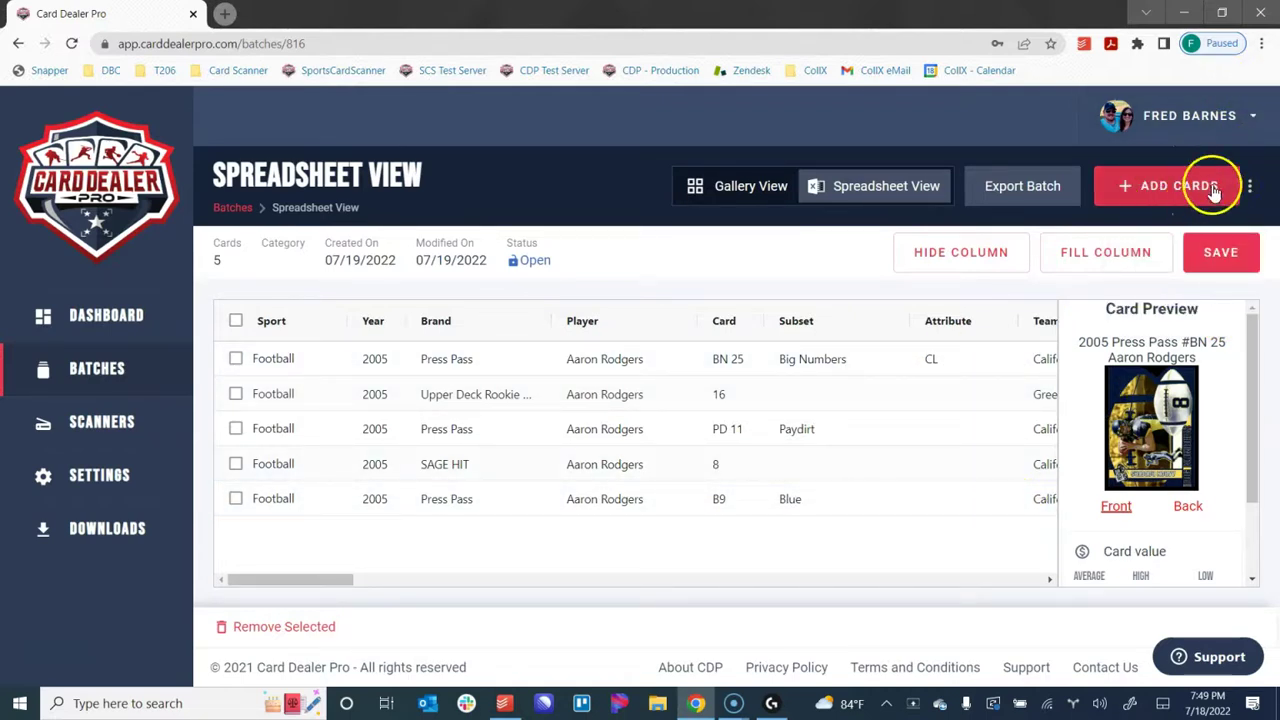
pyautogui.click(1192, 186)
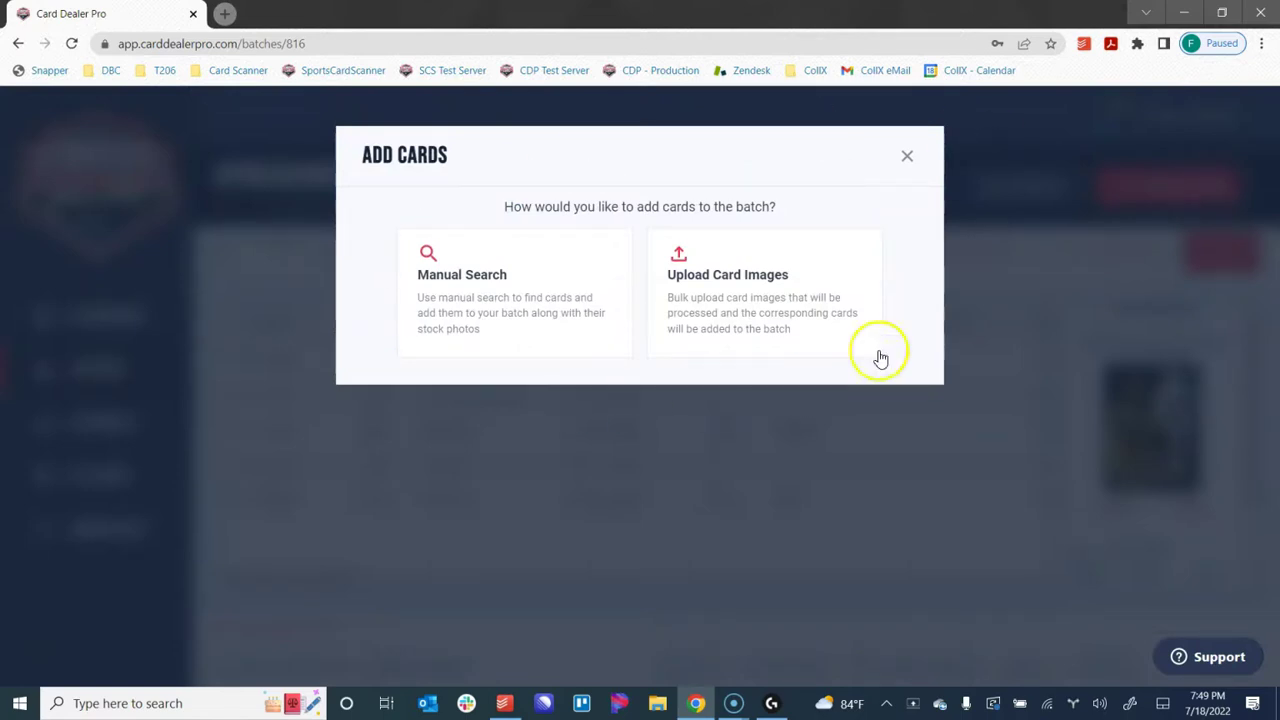
pyautogui.click(908, 158)
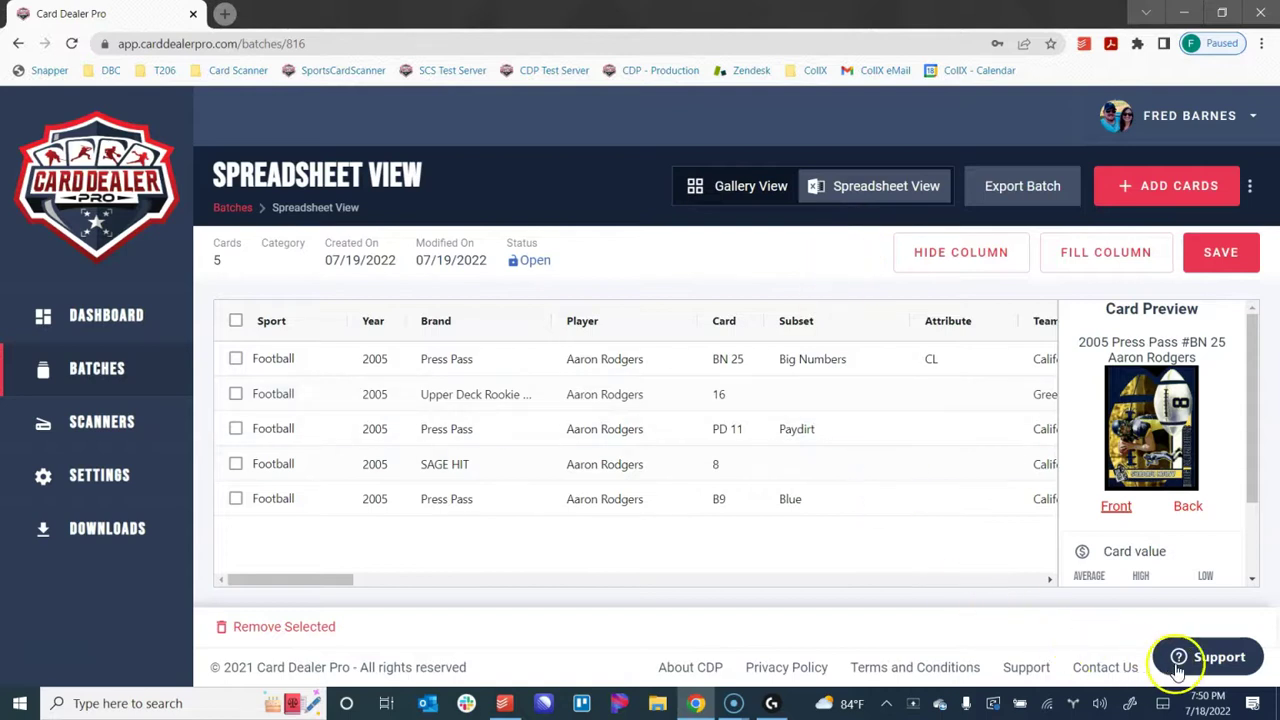
pyautogui.click(1236, 668)
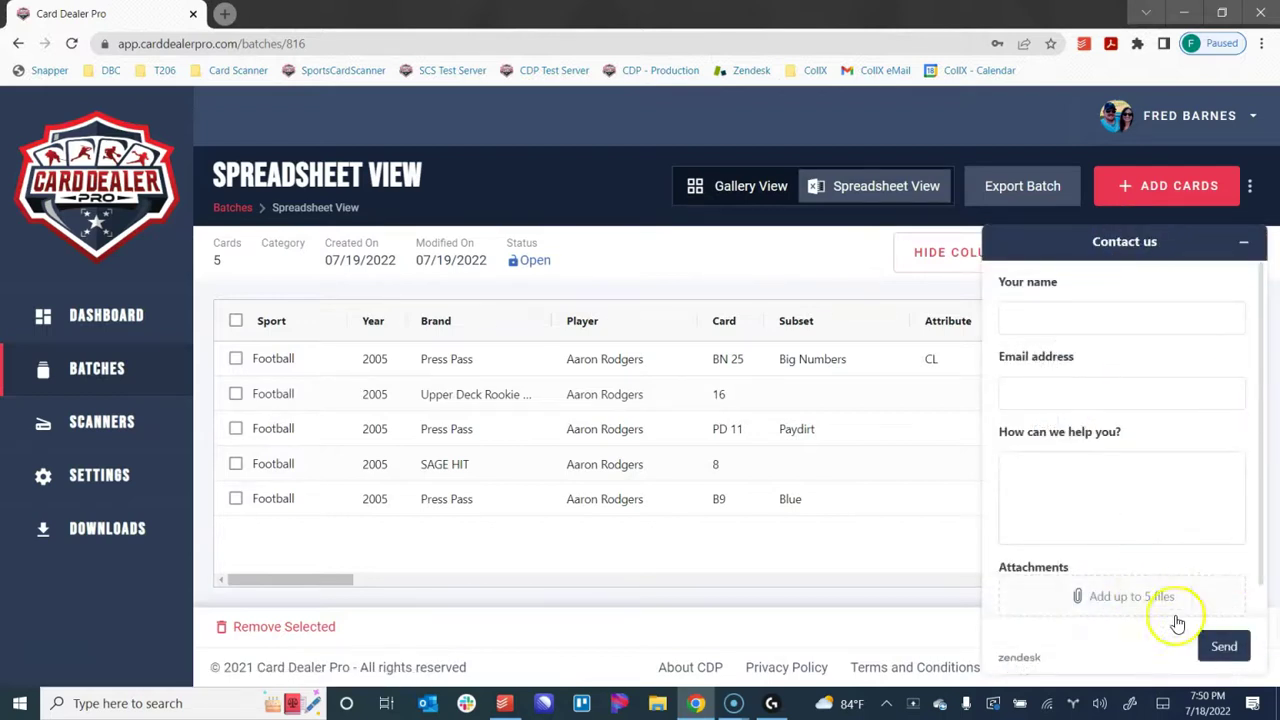
pyautogui.click(1245, 258)
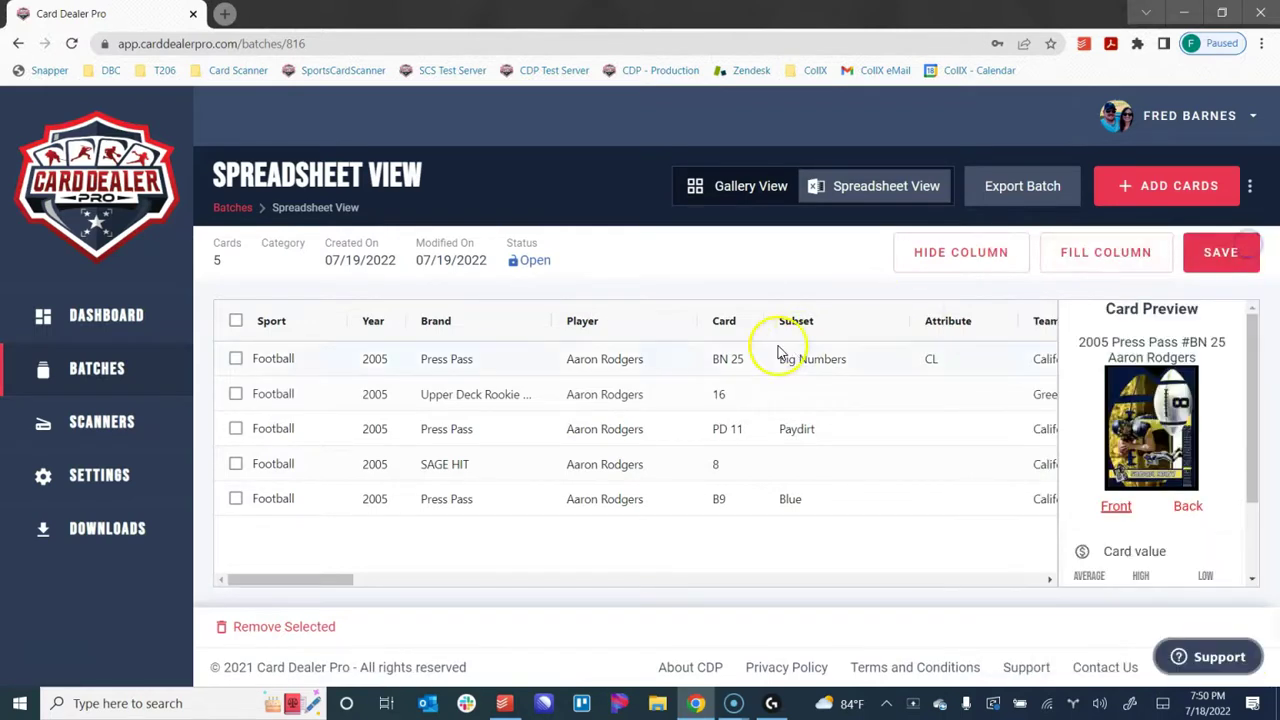